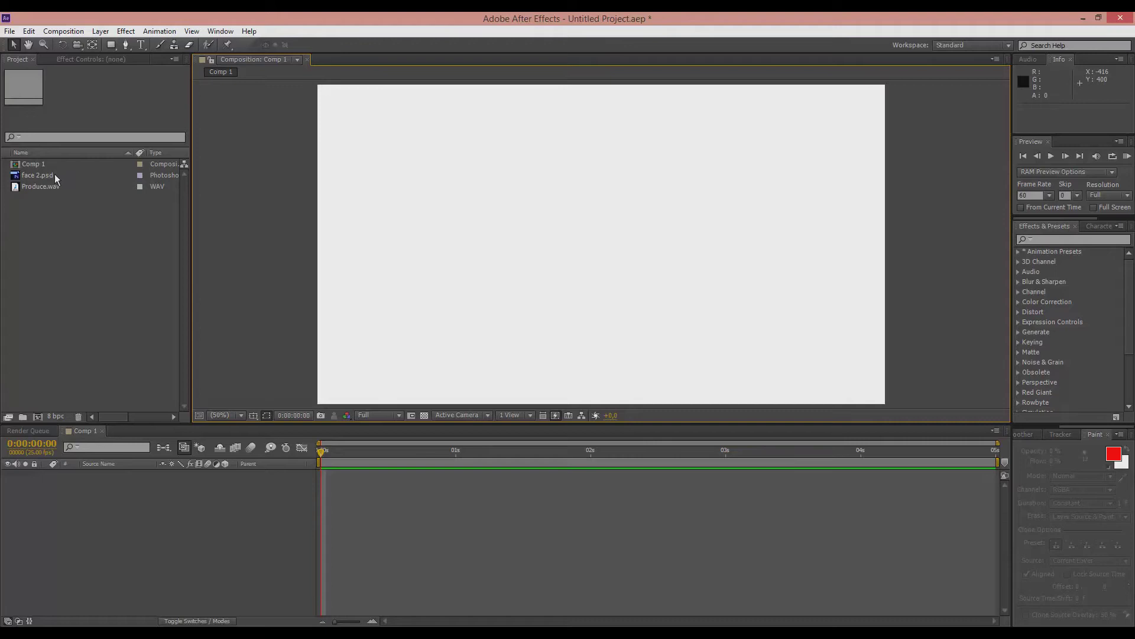
Step: Add face 2.psd to Comp 1 and scale it to about 211%
drag(54, 173, 103, 521)
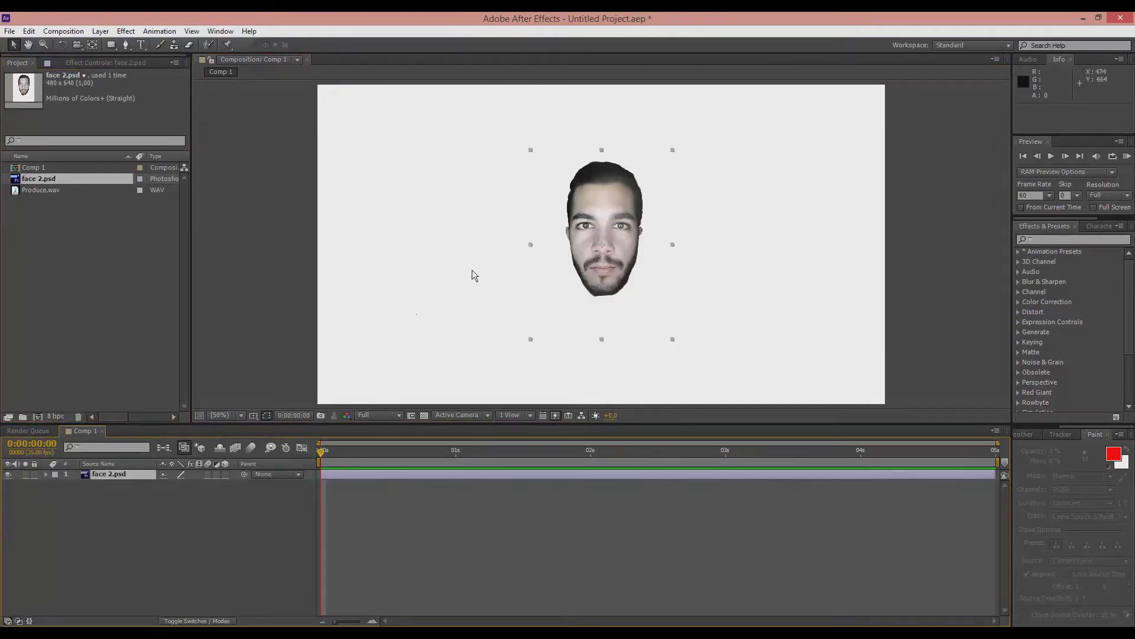
mouse_move(531, 150)
mouse_down()
mouse_move(456, 73)
mouse_move(460, 55)
mouse_move(541, 156)
mouse_up()
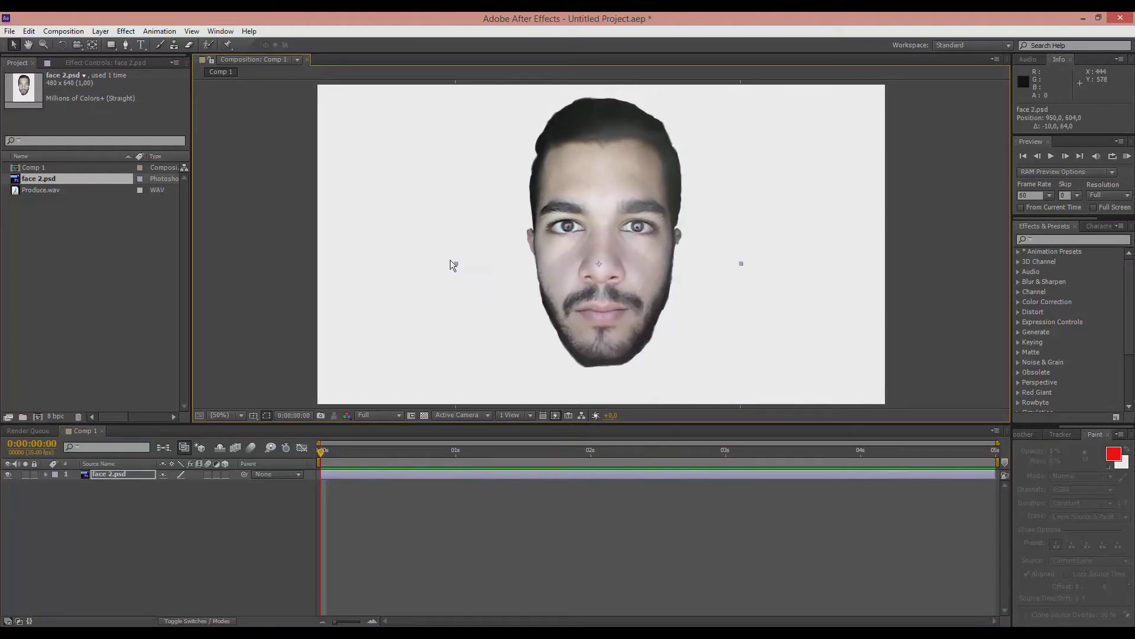
drag(456, 264, 449, 263)
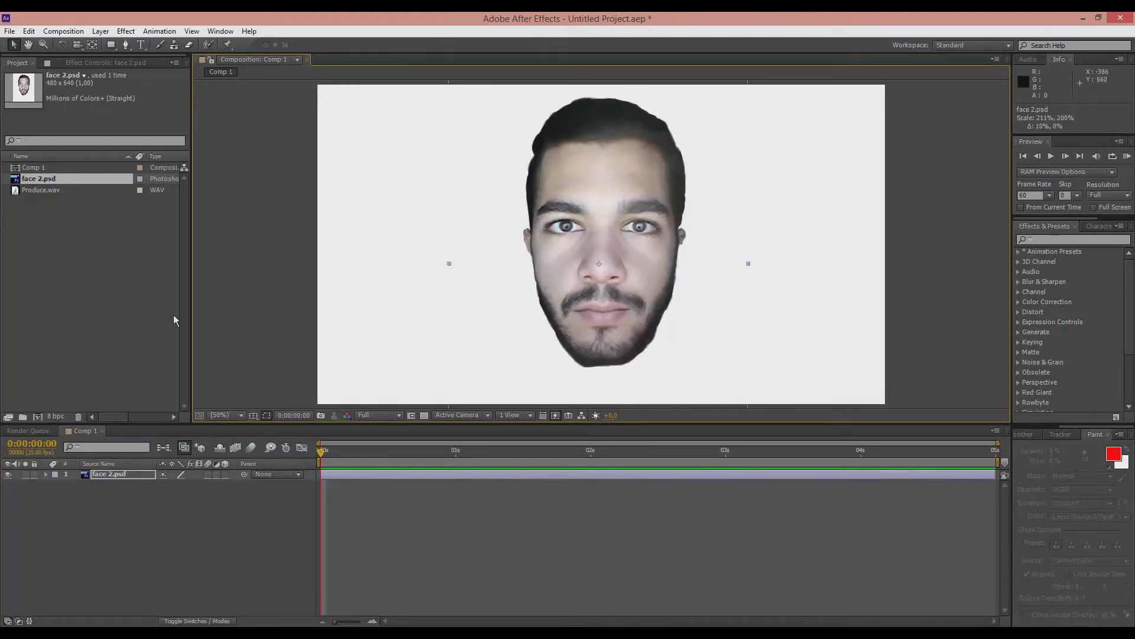
Step: Duplicate the face layer and rename the top copy 'Mouth'
click(126, 470)
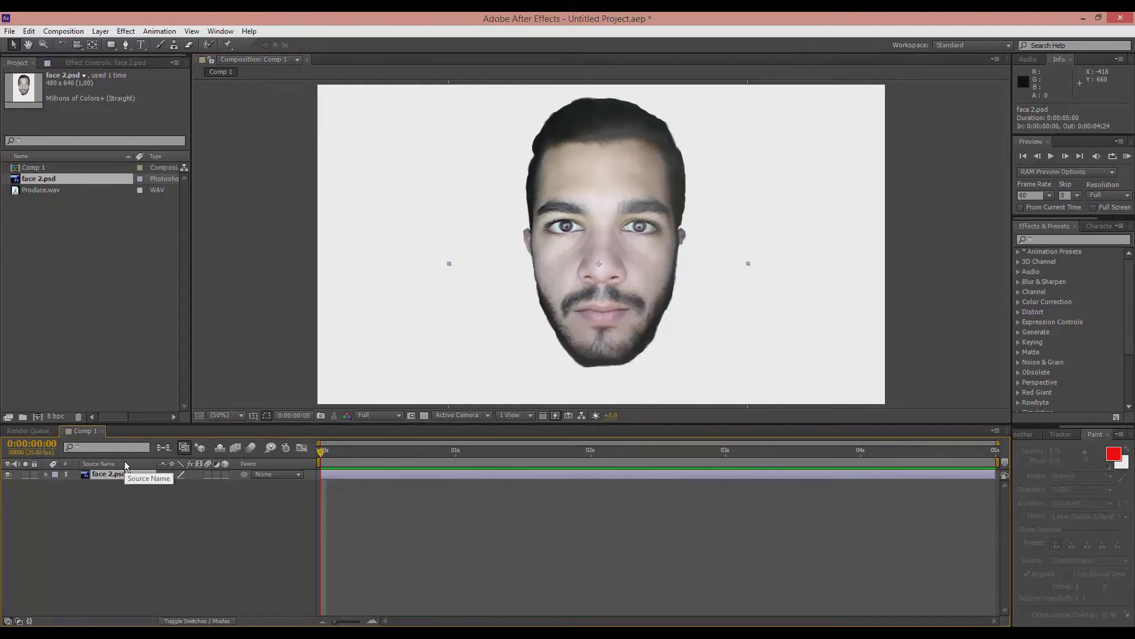
key(ctrl+d)
click(122, 517)
click(116, 473)
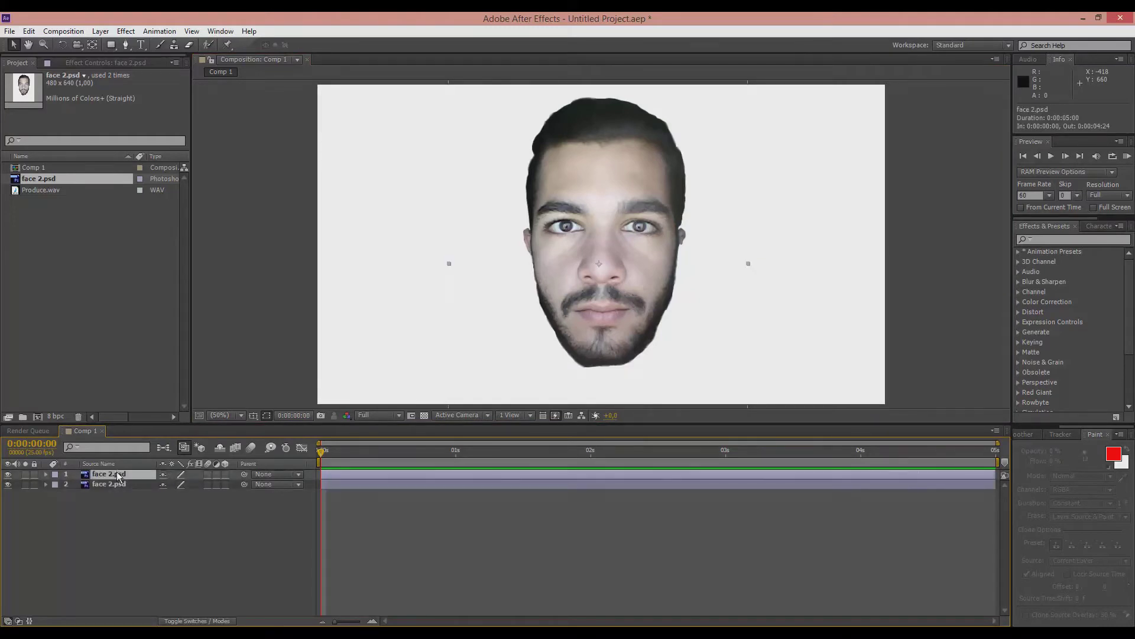
right_click(117, 471)
click(134, 467)
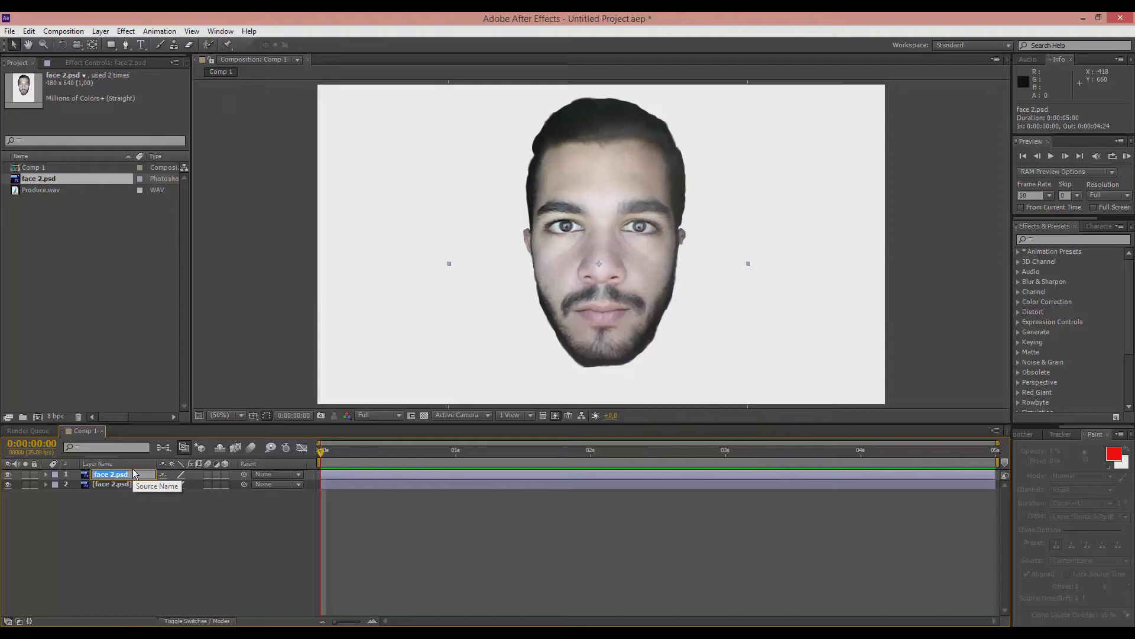
text(M)
key(BackSpace)
key(BackSpace)
key(super+space)
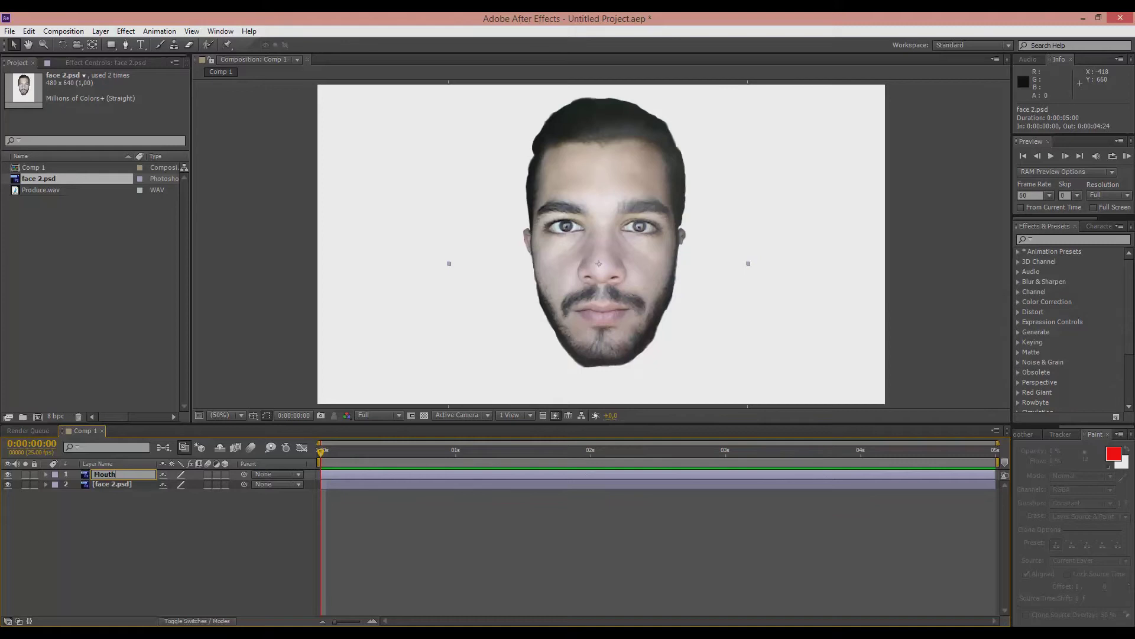
text(outh)
key(Return)
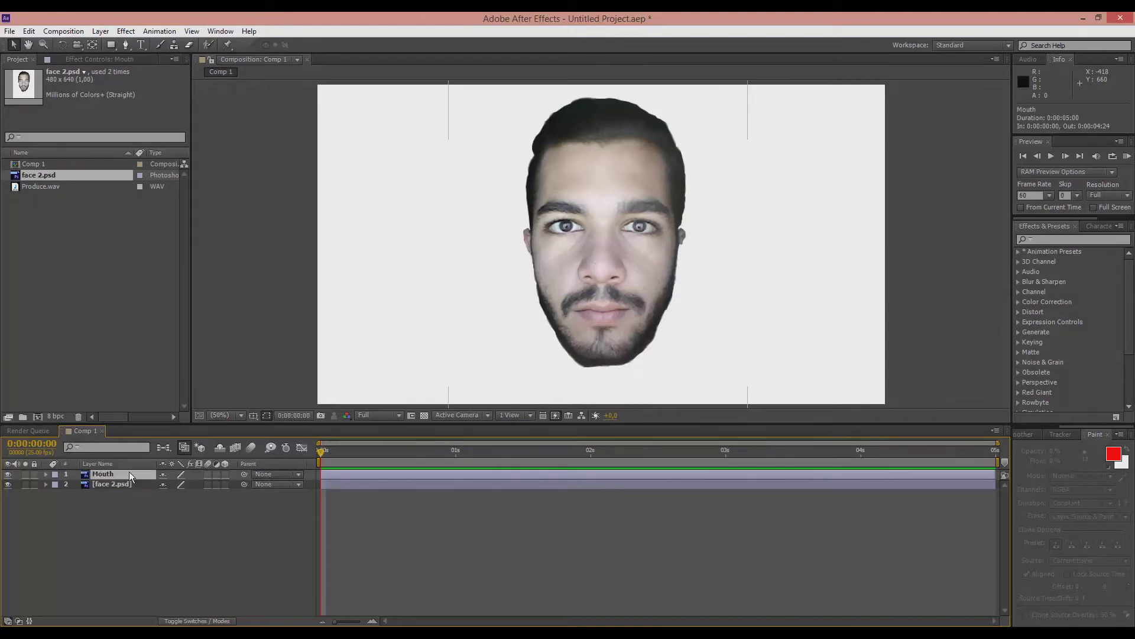
Step: At 100% zoom, trace Mouth mask points along the upper lip to its right corner
click(125, 45)
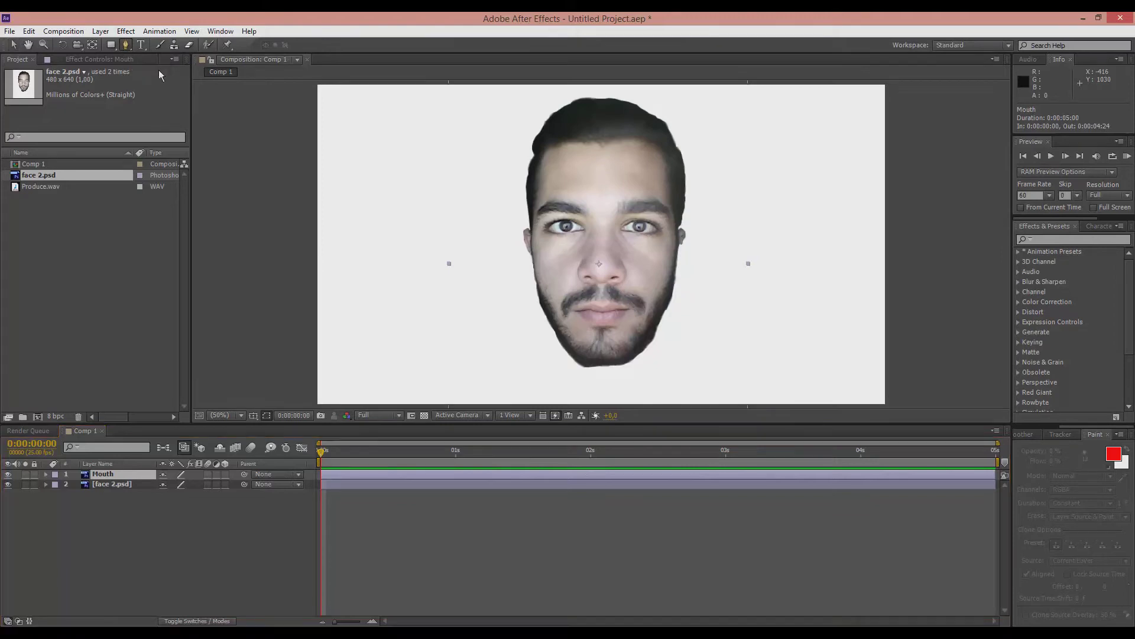
key(slash)
key(h)
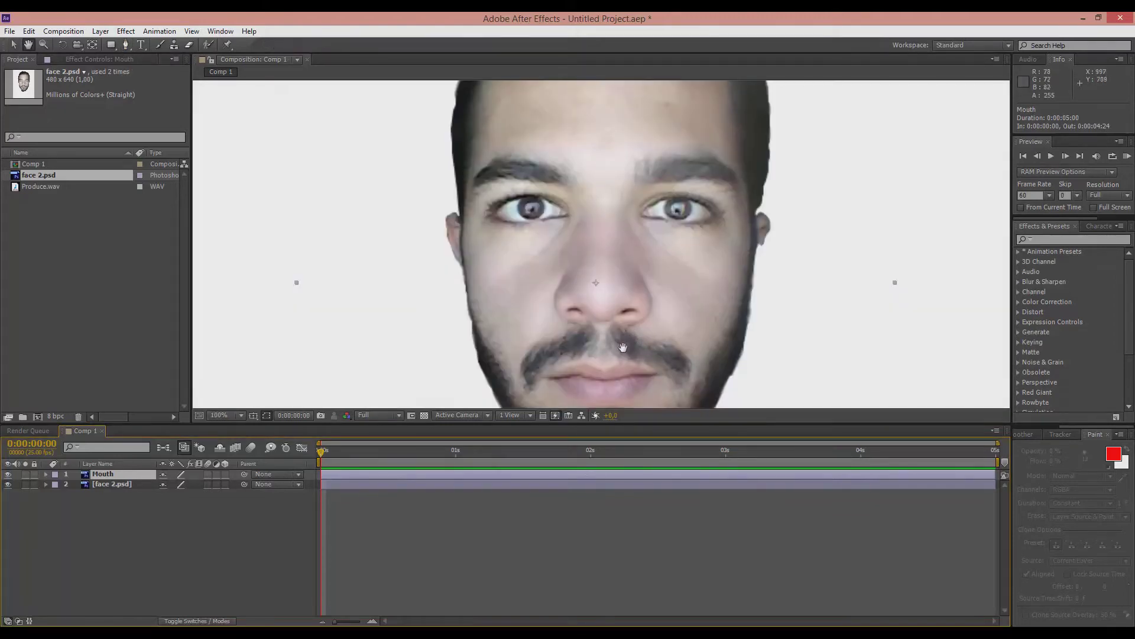
drag(576, 373, 559, 263)
key(g)
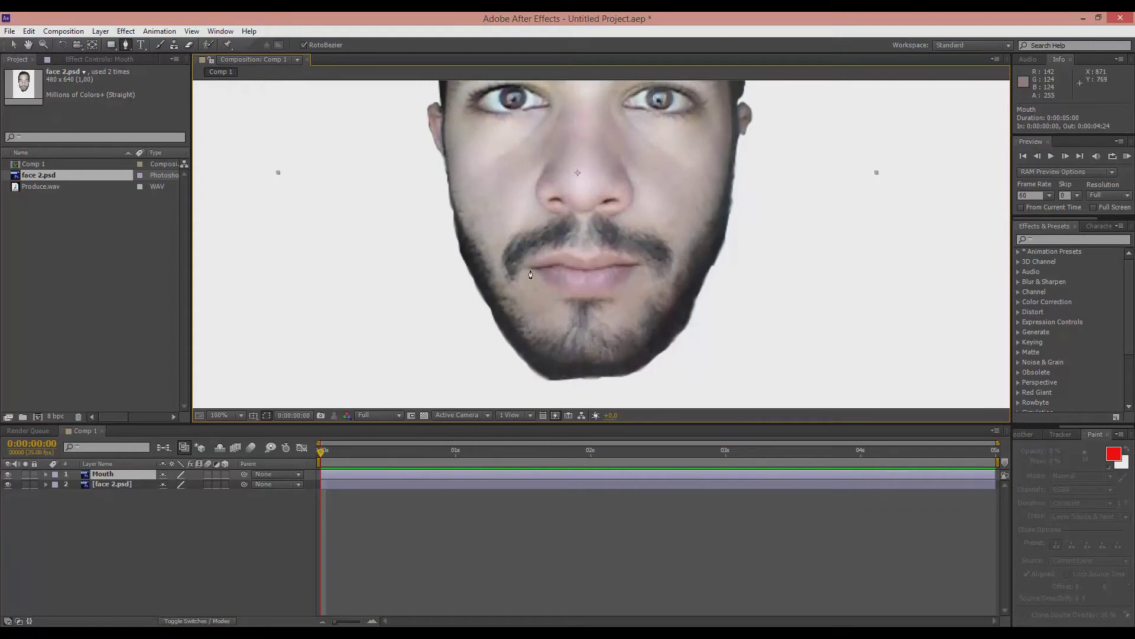
click(530, 267)
click(549, 266)
click(567, 268)
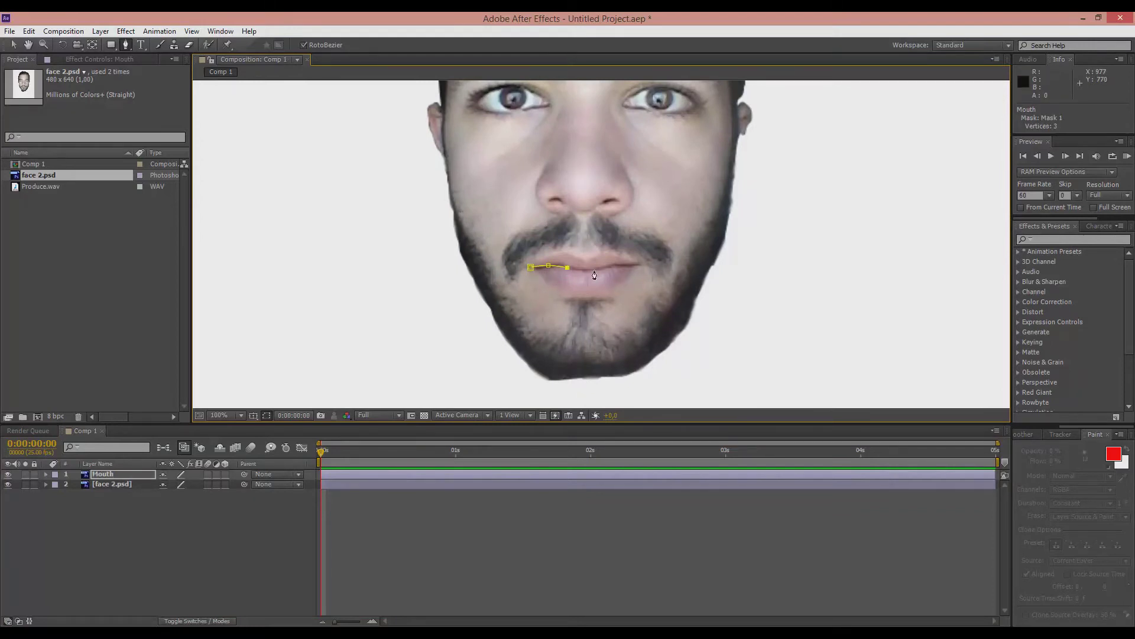
click(595, 270)
click(639, 270)
key(ctrl+z)
drag(624, 270, 618, 266)
click(632, 266)
click(635, 276)
Step: Continue the mask down and around the chin and close it at the left lip corner
click(640, 350)
click(635, 370)
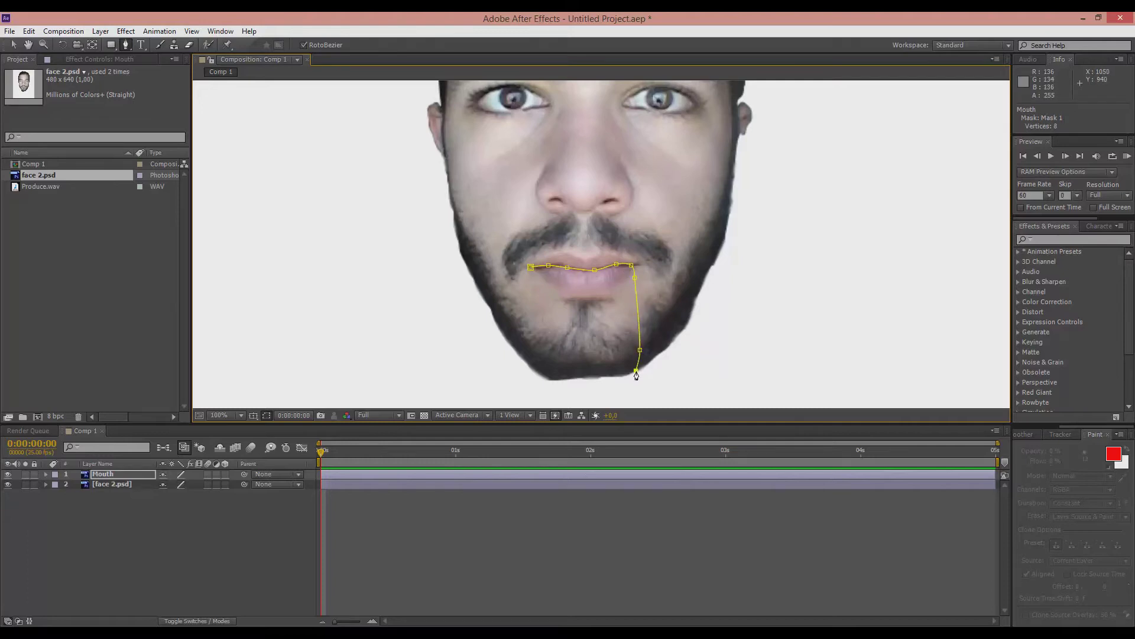
click(598, 376)
click(569, 378)
click(548, 377)
click(540, 373)
click(532, 368)
click(531, 267)
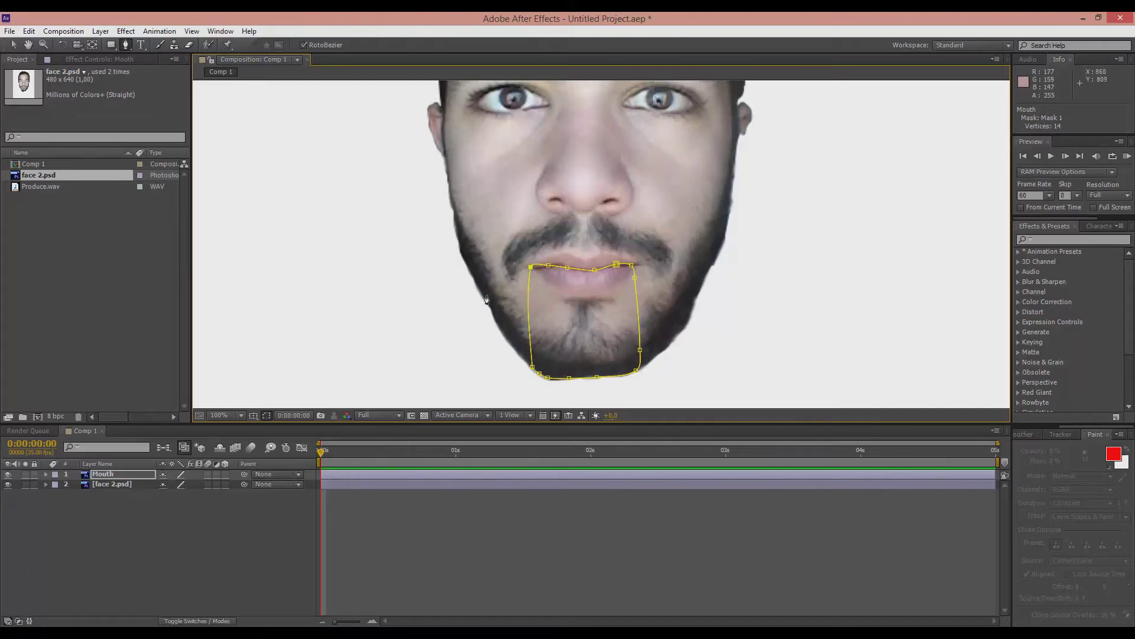
Step: Draw a black rectangle, then move and enlarge it to cover the mouth and chin
click(106, 504)
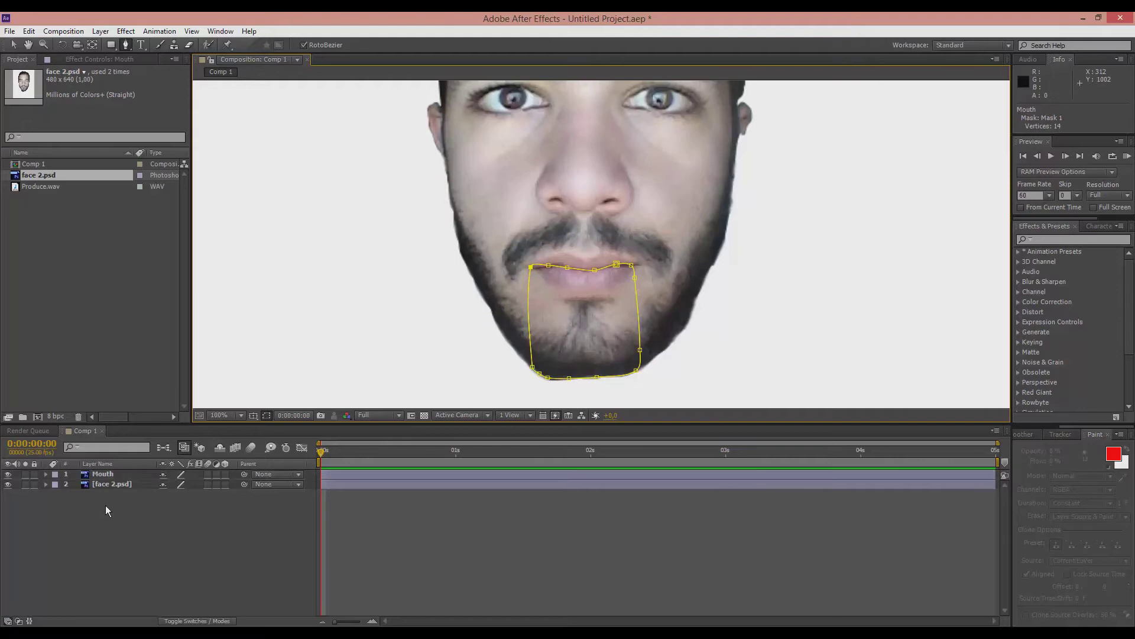
click(105, 474)
click(108, 523)
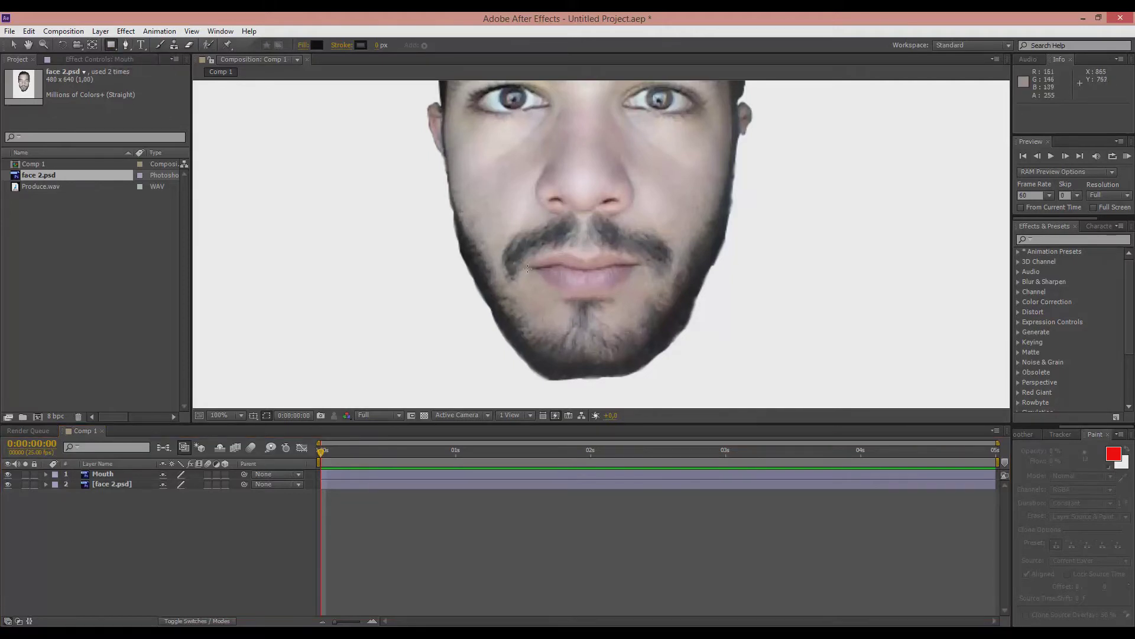
drag(528, 269, 674, 398)
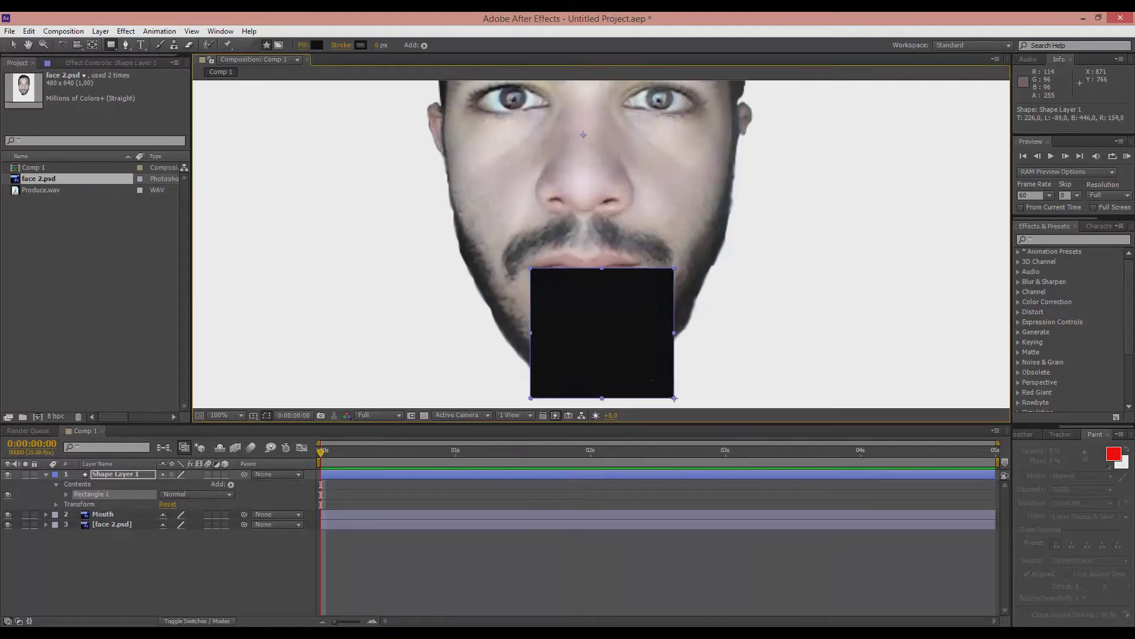
key(v)
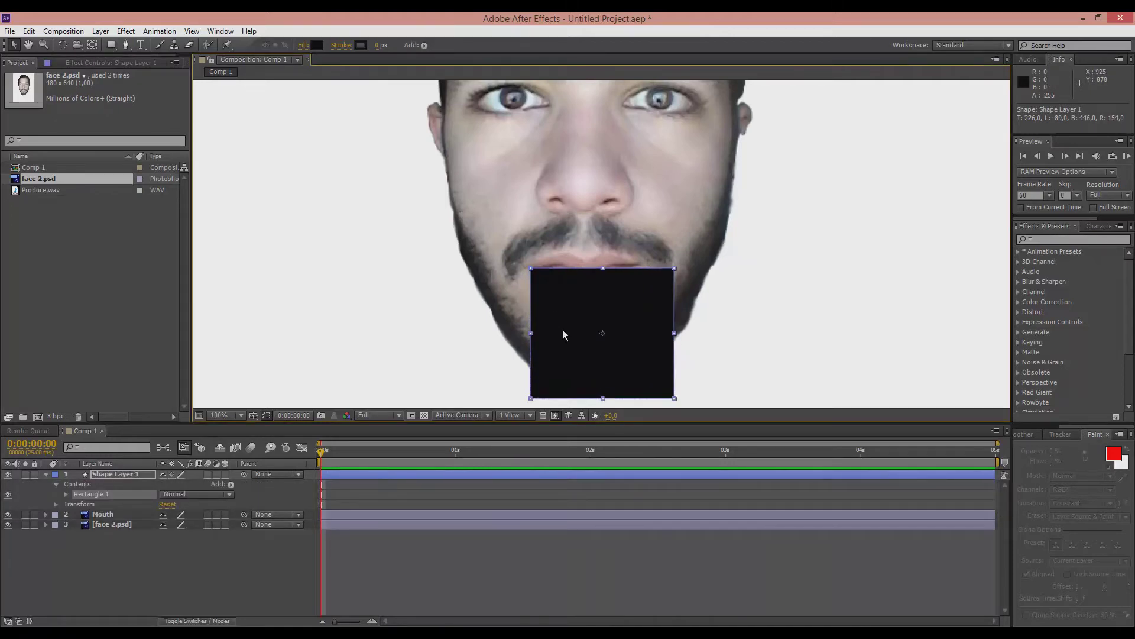
drag(562, 329, 510, 219)
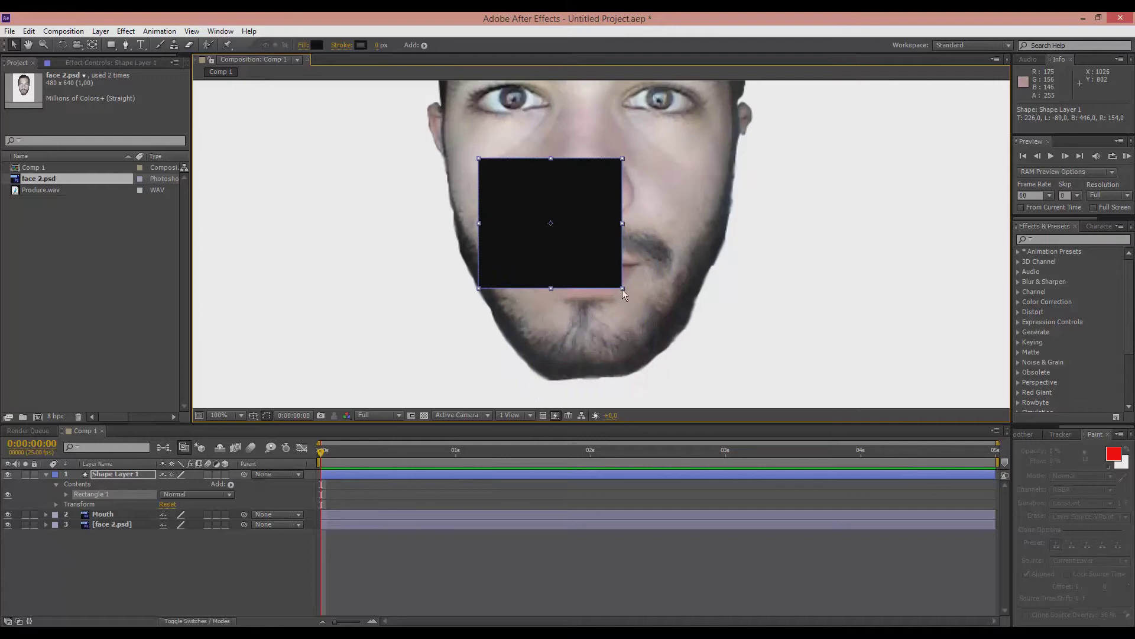
drag(621, 289, 637, 322)
drag(538, 189, 569, 280)
click(47, 475)
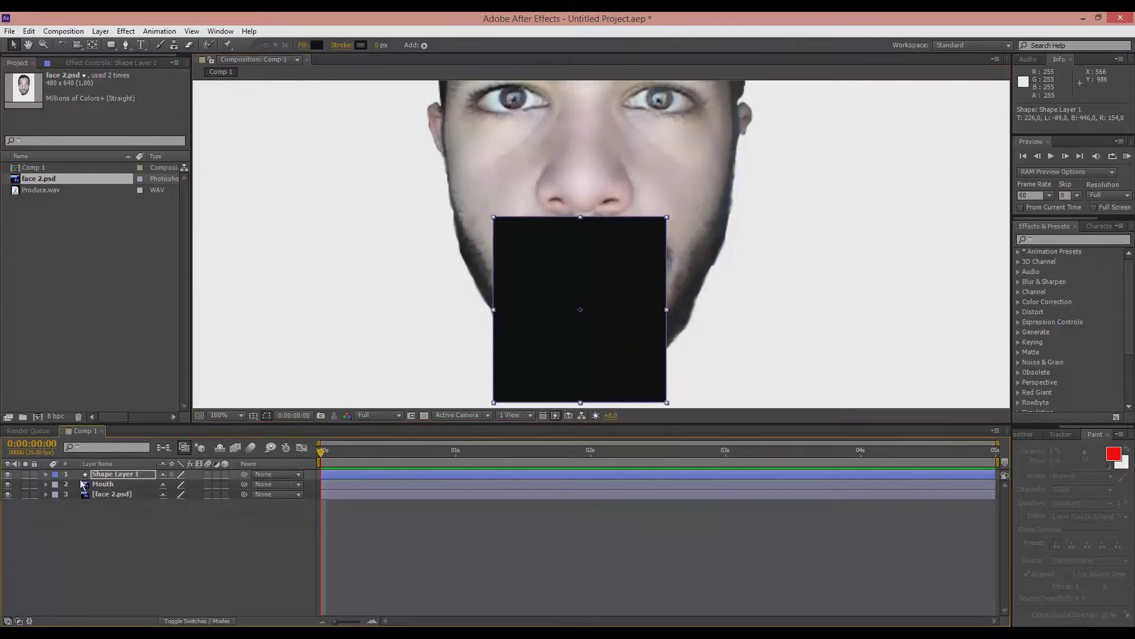
Step: Move Shape Layer 1 beneath the Mouth layer and select it for path drawing
drag(100, 477, 107, 502)
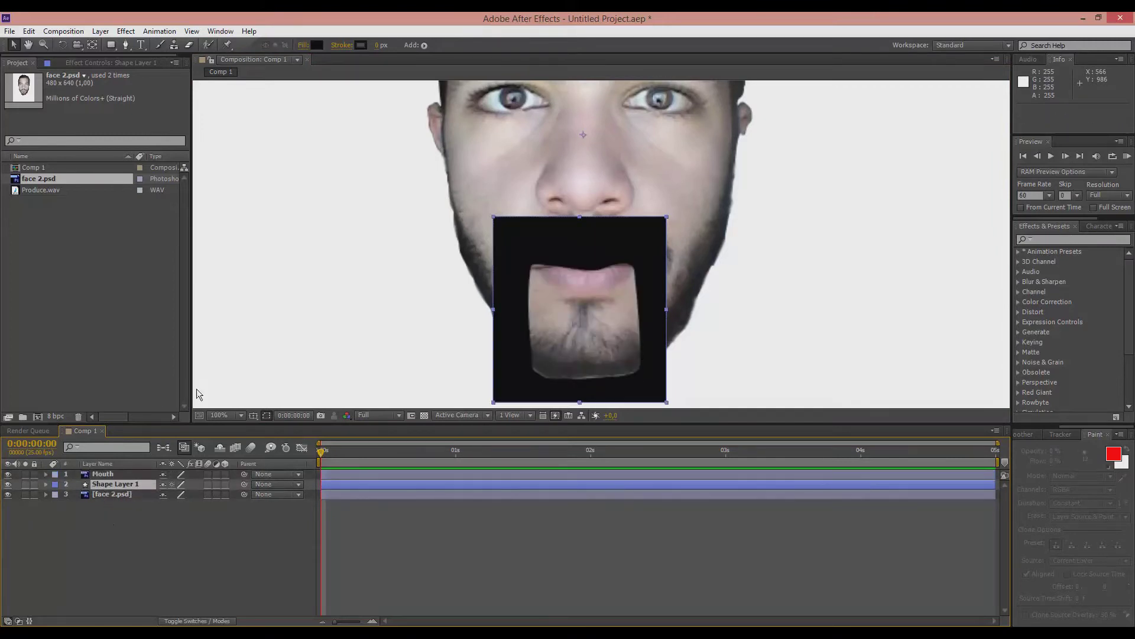
ctrl+click(113, 476)
ctrl+click(112, 482)
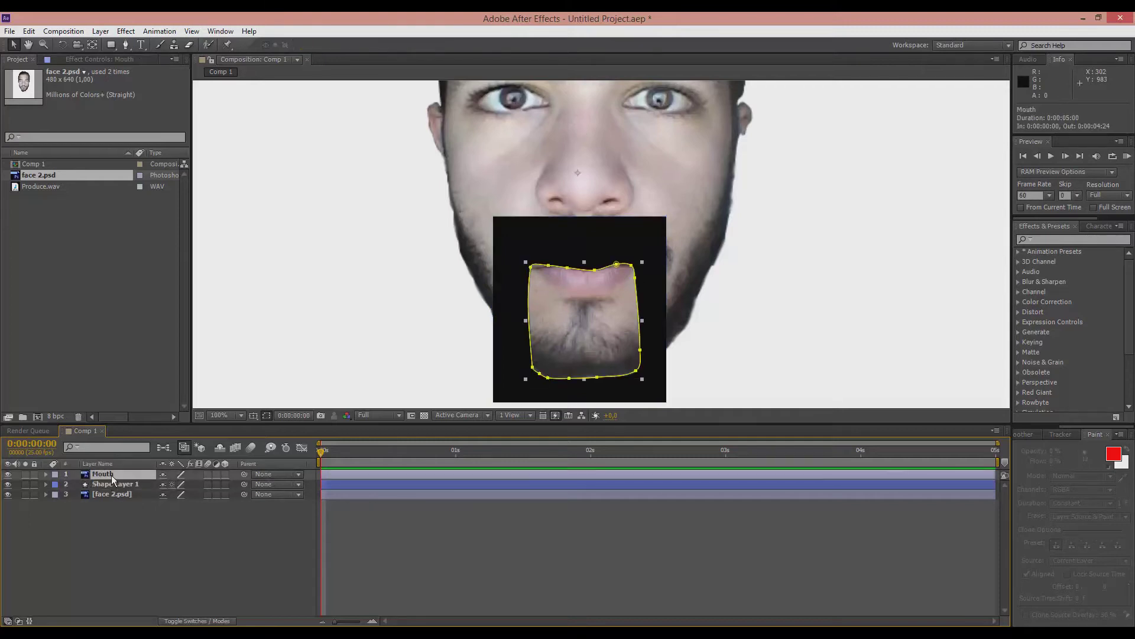
click(125, 44)
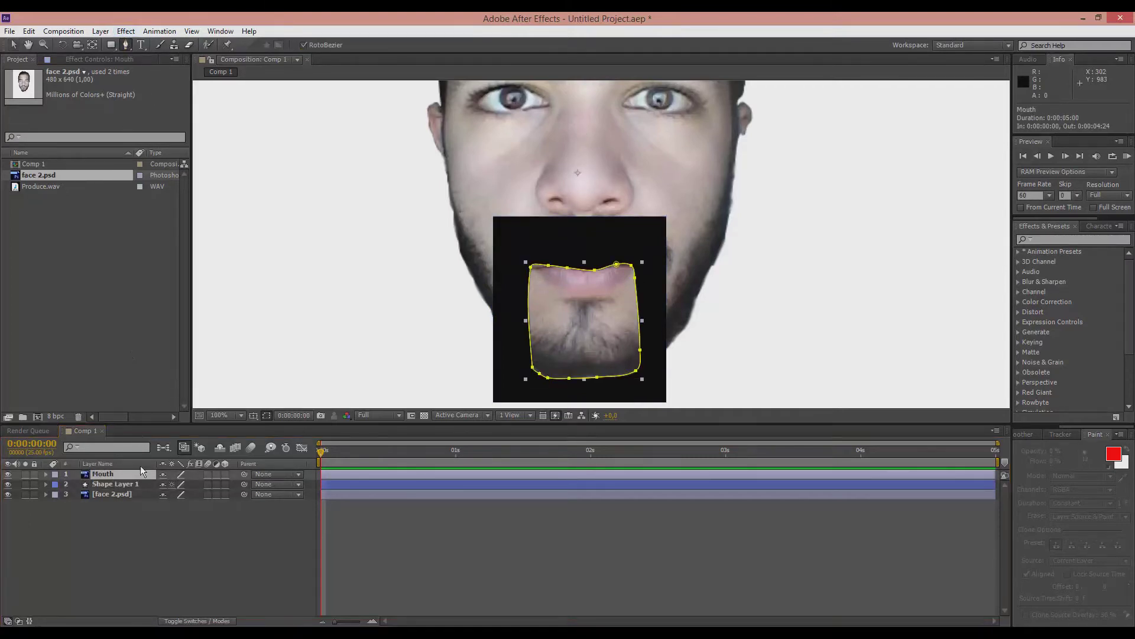
click(130, 485)
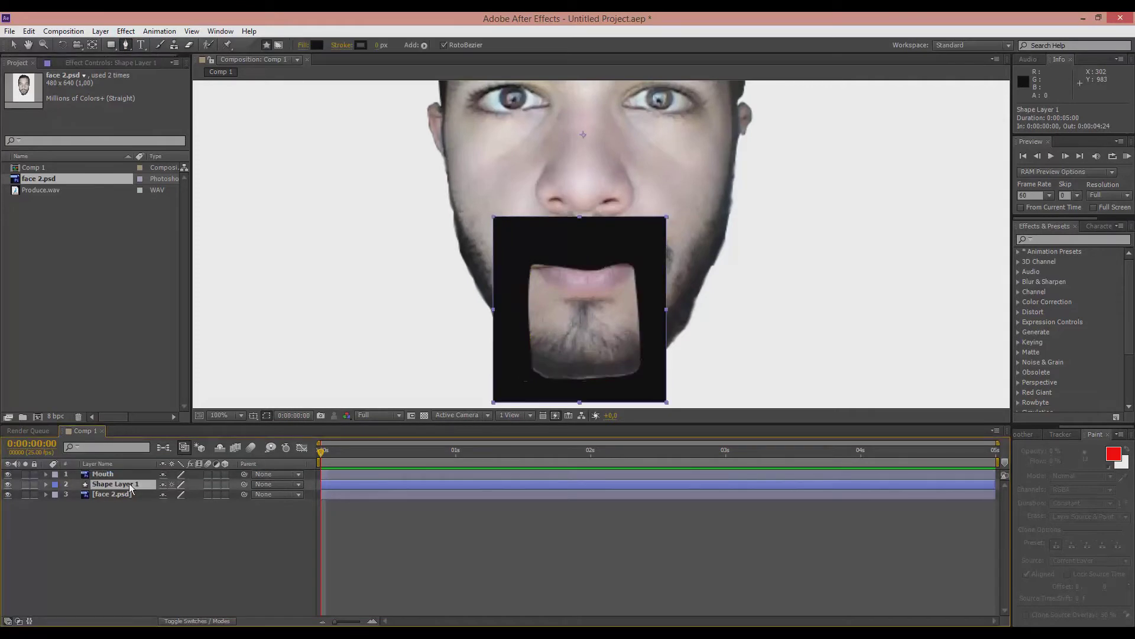
Step: Trace path points on the rectangle layer along the upper lip to its right end
click(533, 266)
key(ctrl+z)
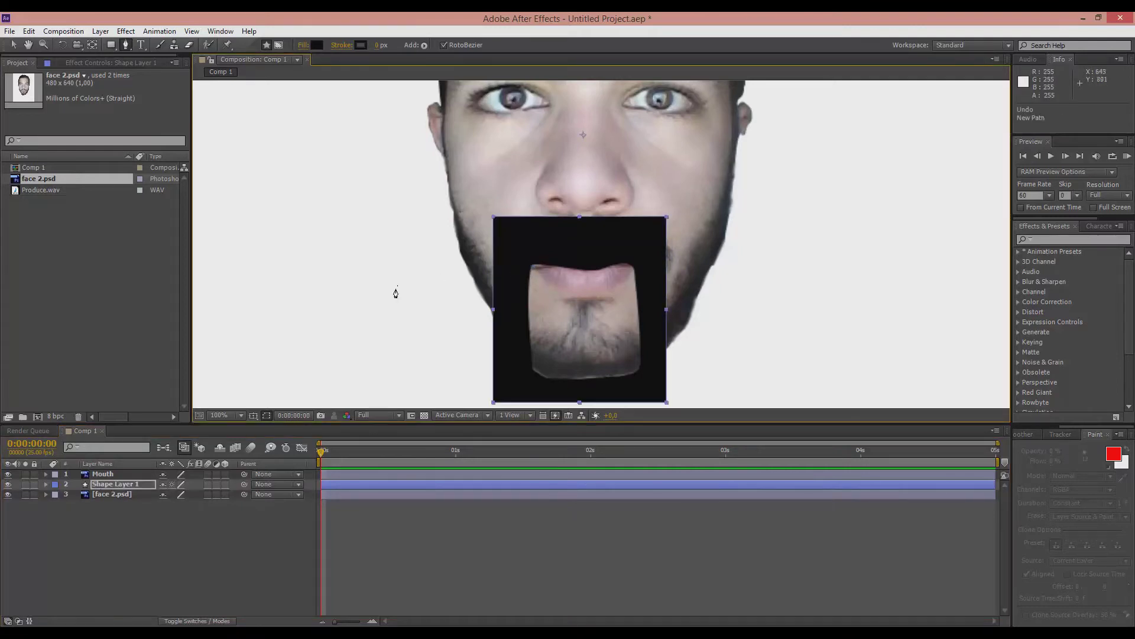
click(533, 266)
click(545, 266)
click(566, 266)
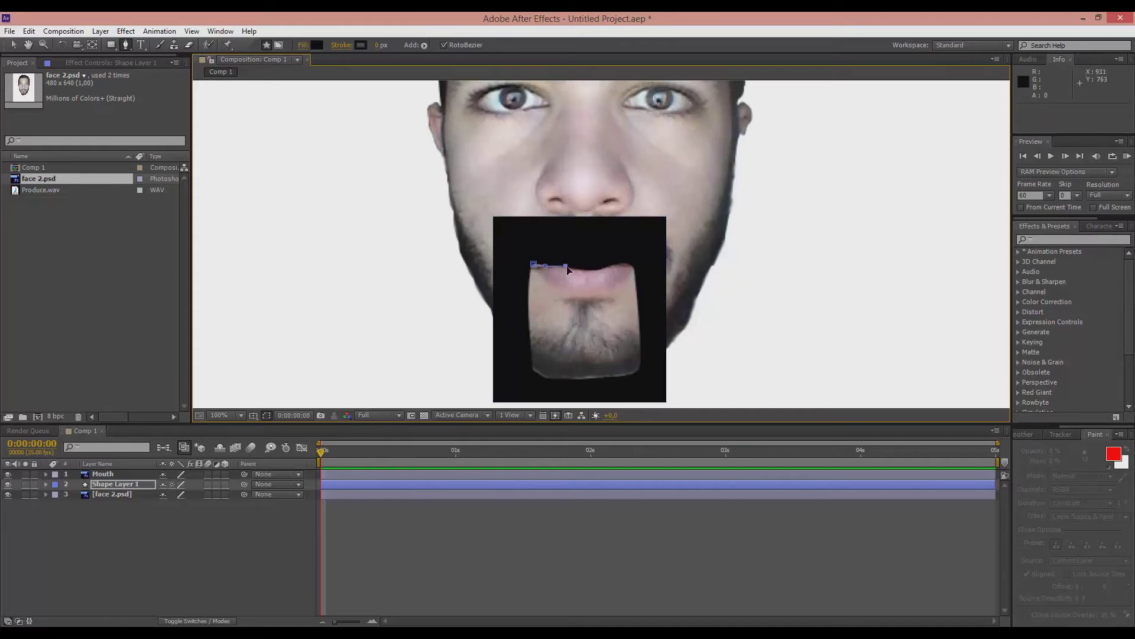
click(577, 269)
click(591, 272)
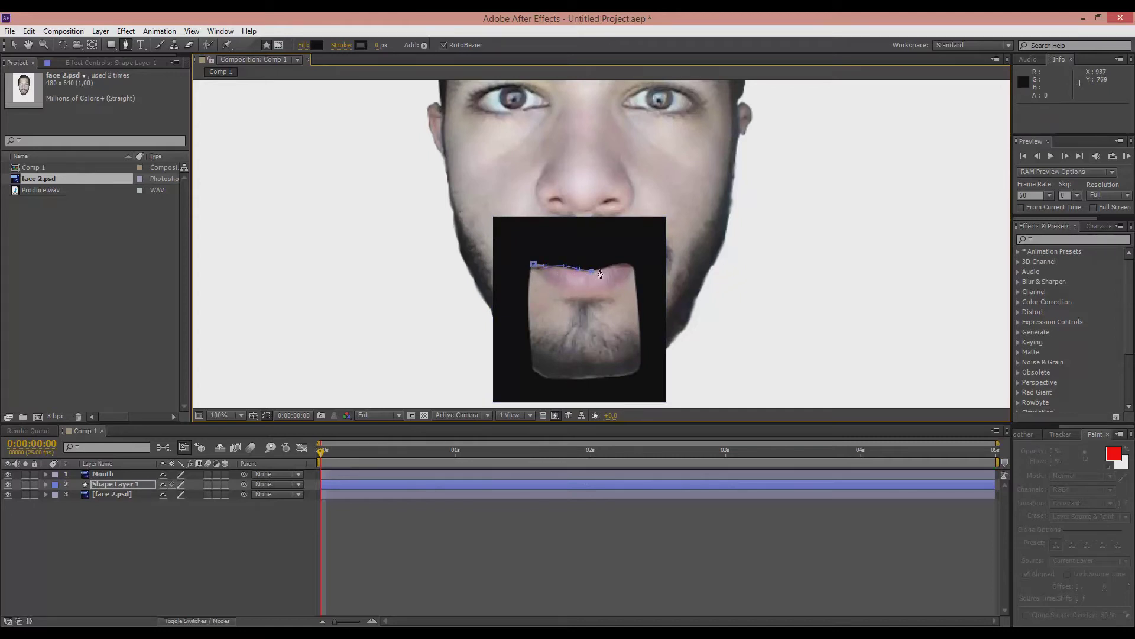
click(612, 265)
click(625, 264)
click(633, 266)
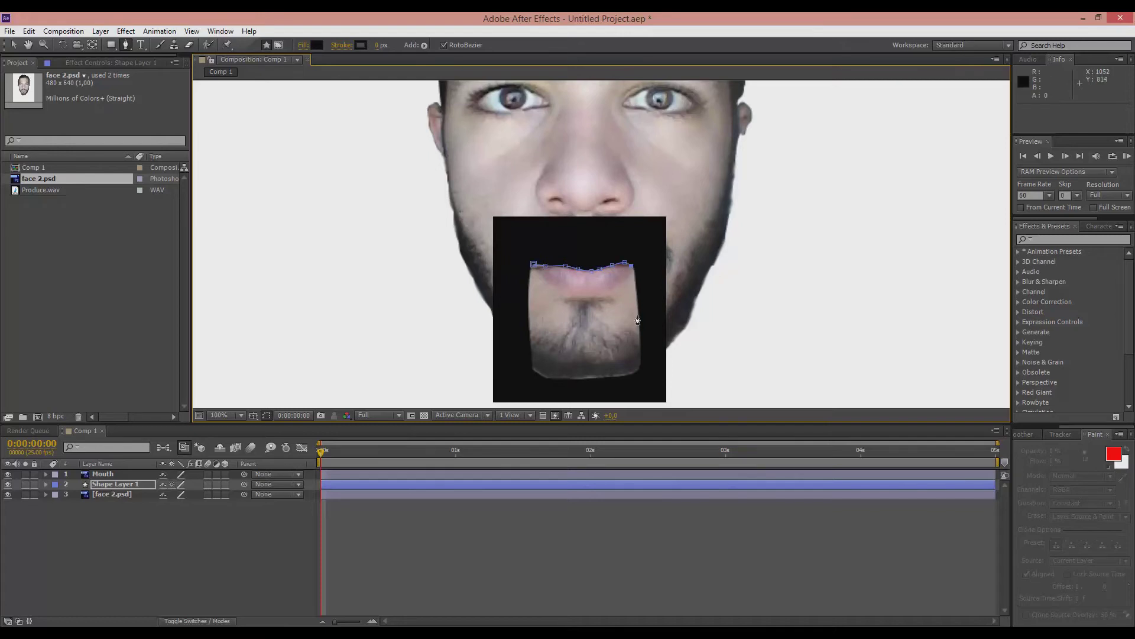
click(640, 366)
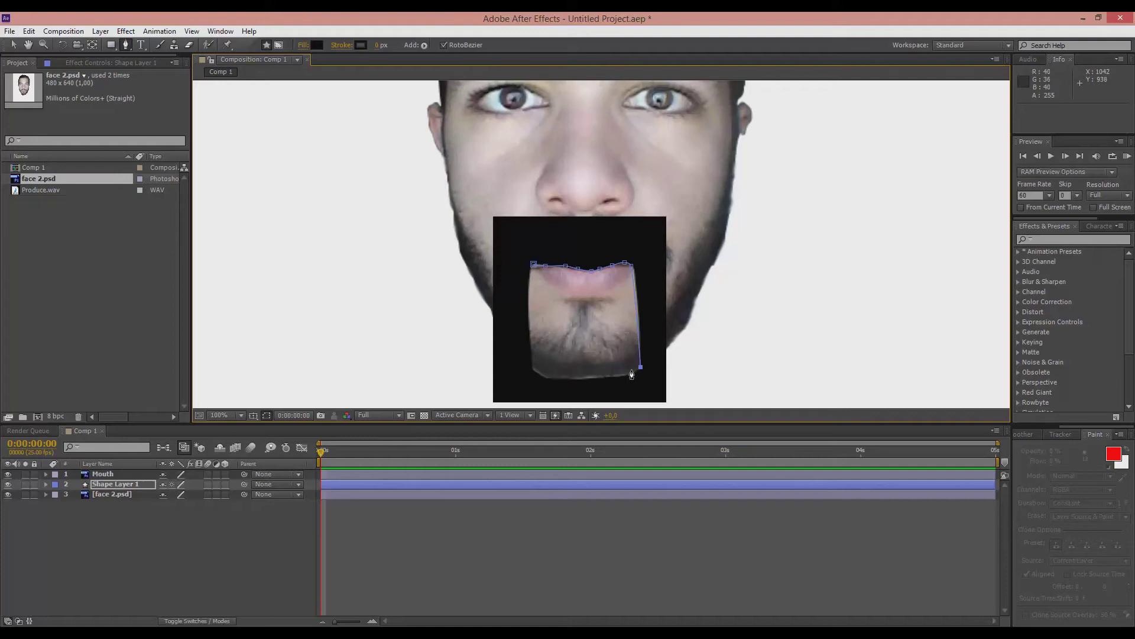
key(ctrl+z)
Step: Curve the path around the chin's right corner and start along its bottom edge
drag(640, 366, 630, 378)
click(630, 375)
click(616, 375)
click(604, 378)
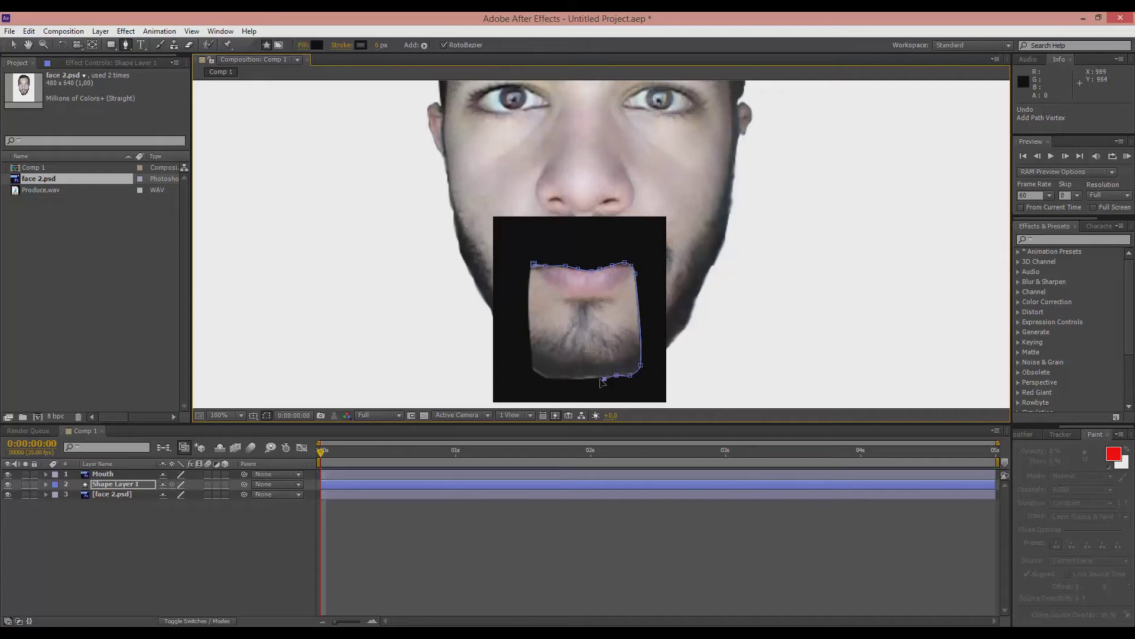
click(595, 379)
click(584, 379)
click(572, 381)
click(564, 380)
key(ctrl+z)
key(ctrl+z)
key(ctrl+z)
key(ctrl+z)
key(ctrl+z)
key(ctrl+z)
key(ctrl+z)
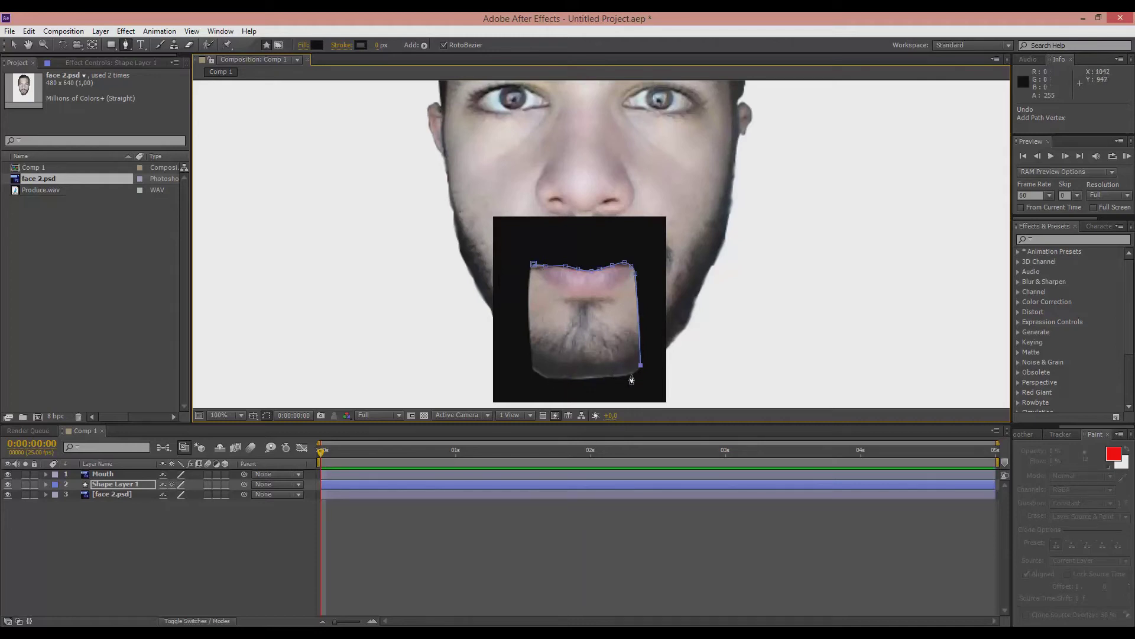
Step: Re-place the chin's bottom-edge points and close the path at the left lip corner
click(626, 374)
key(Down)
click(610, 377)
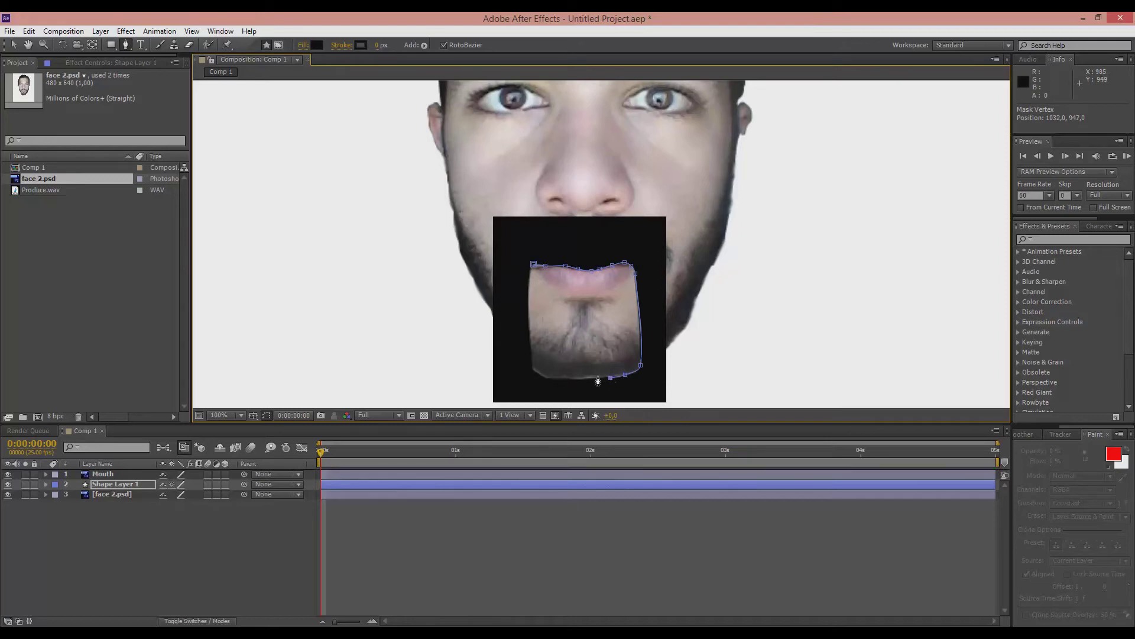
click(597, 379)
click(583, 378)
click(570, 379)
click(558, 378)
click(547, 379)
click(534, 370)
click(530, 336)
click(534, 265)
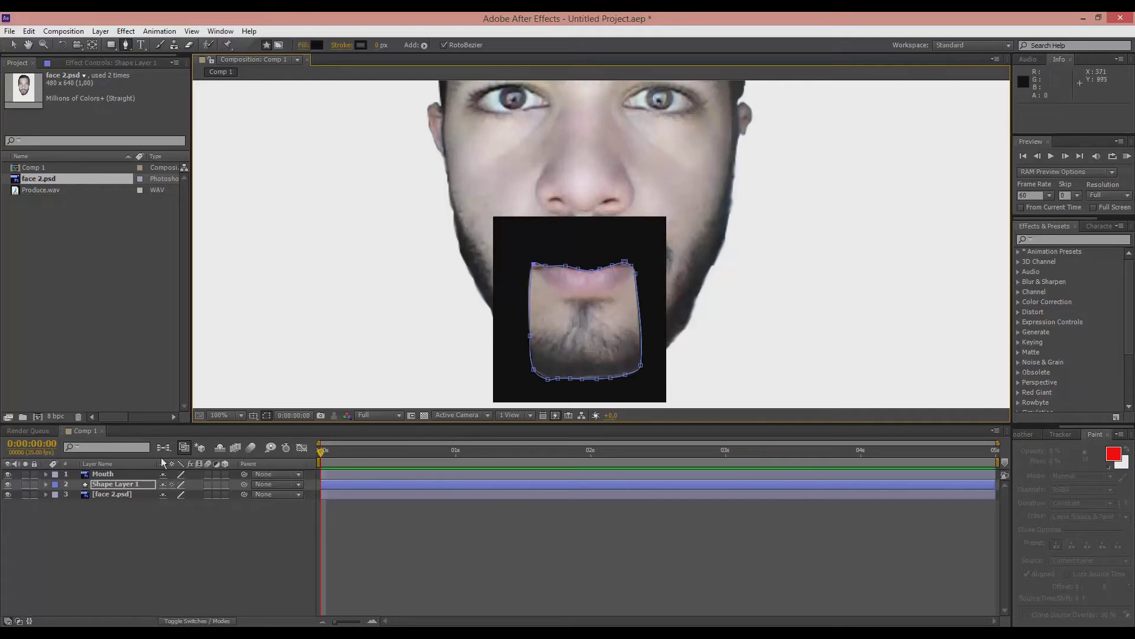
Step: Delete the Rectangle 1 group from Shape Layer 1's contents
click(45, 484)
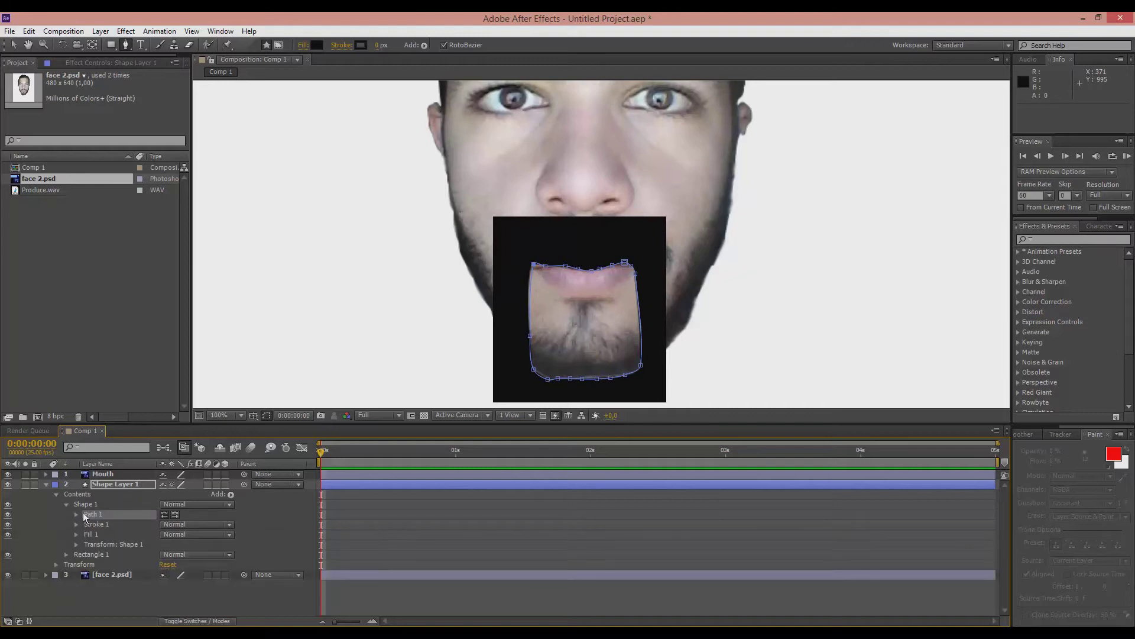
click(66, 505)
click(66, 505)
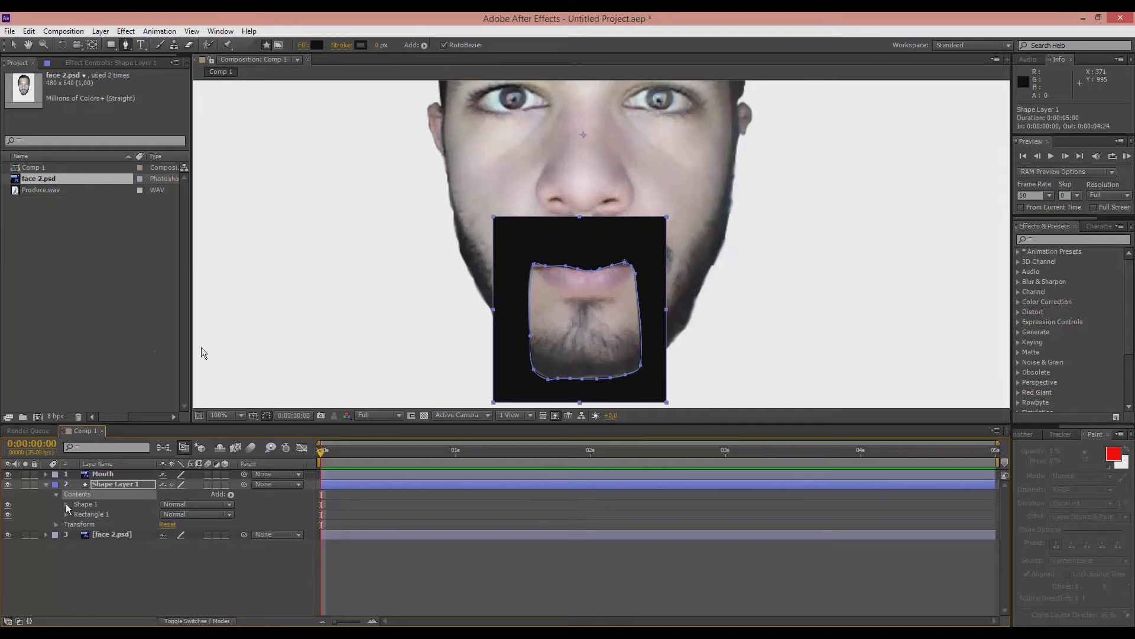
key(ctrl+z)
click(86, 504)
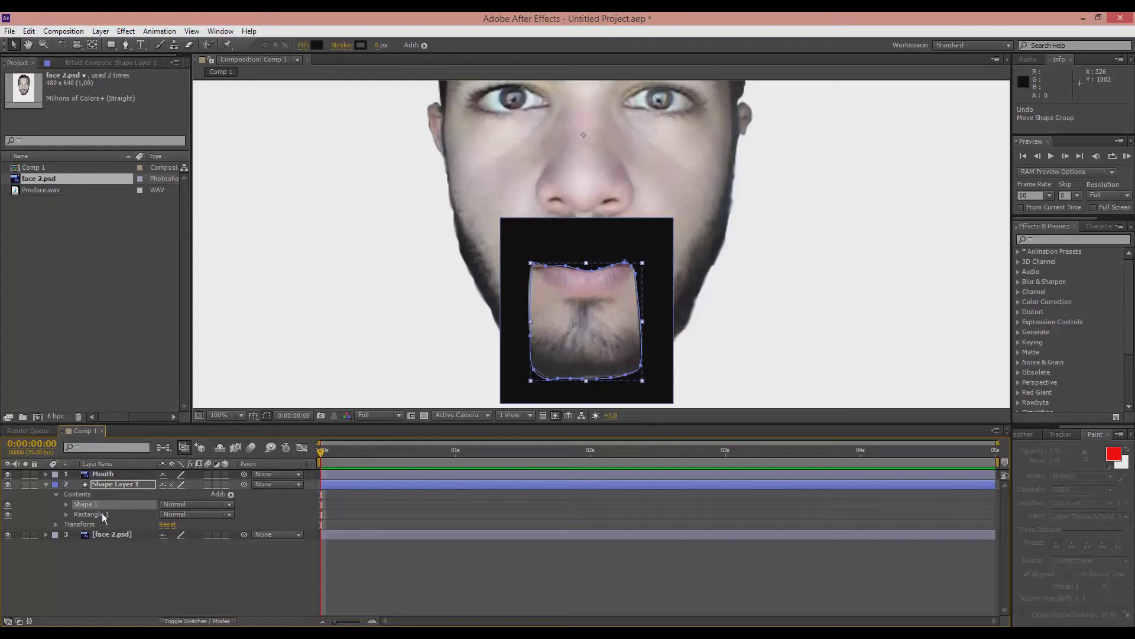
click(101, 513)
key(Delete)
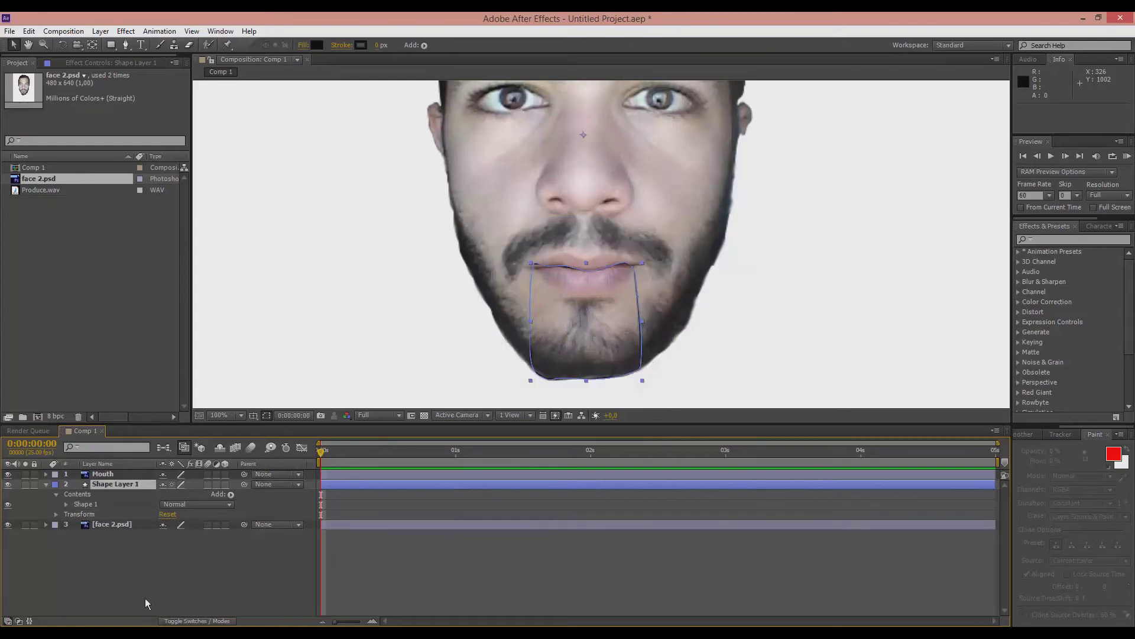
Step: Nudge the Shape 1 path and pull its bottom-right corner inward to match the mouth
click(144, 583)
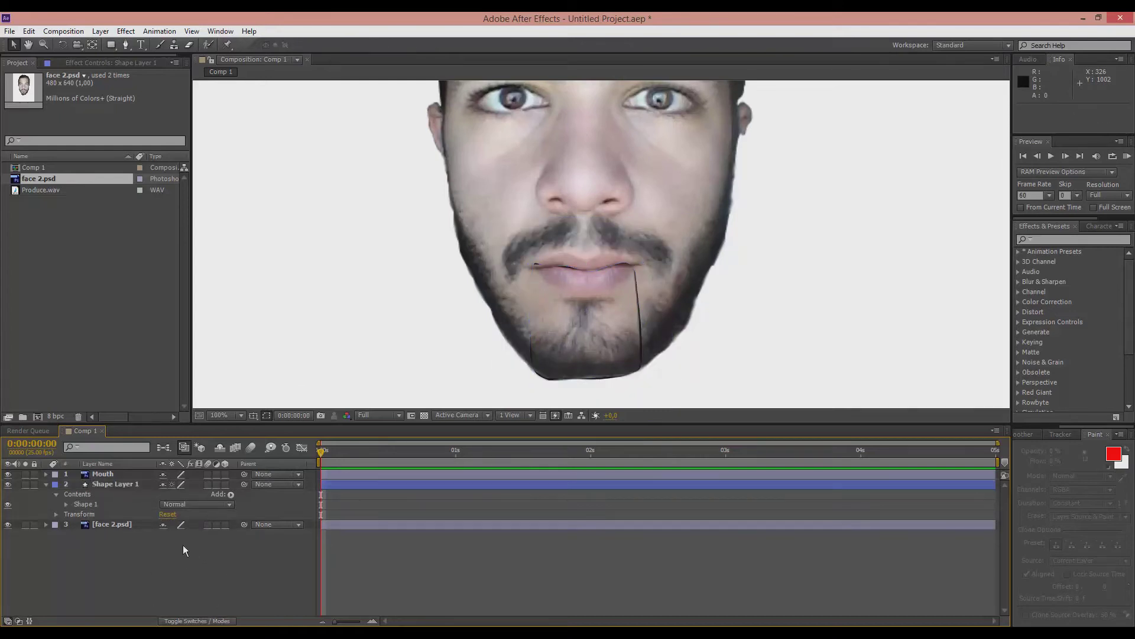
click(82, 504)
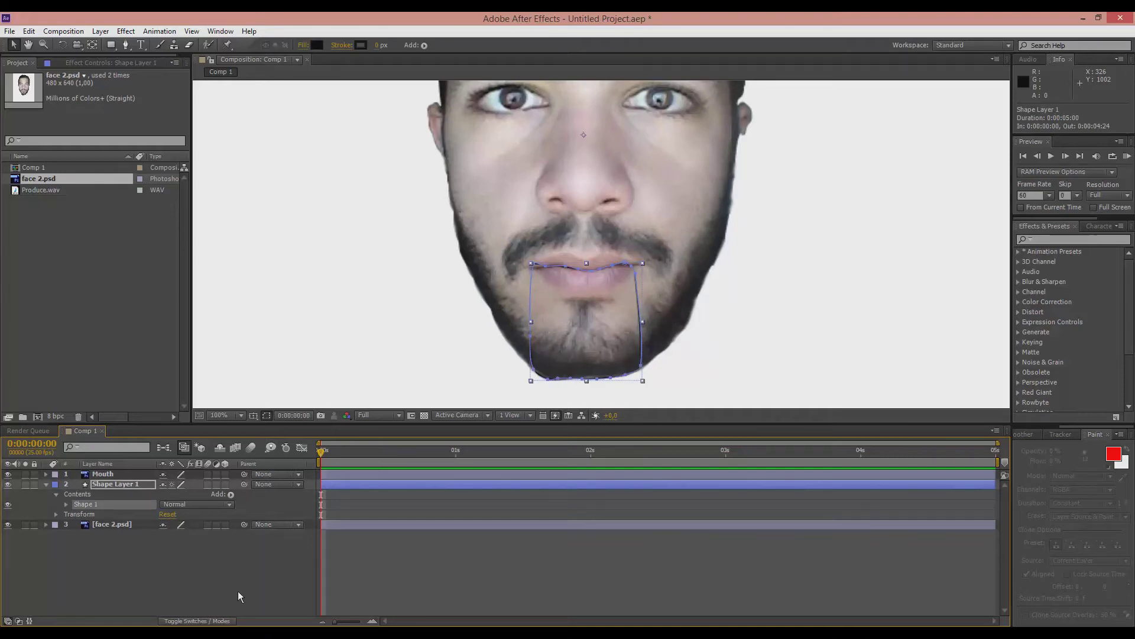
key(Left)
key(Down)
key(Up)
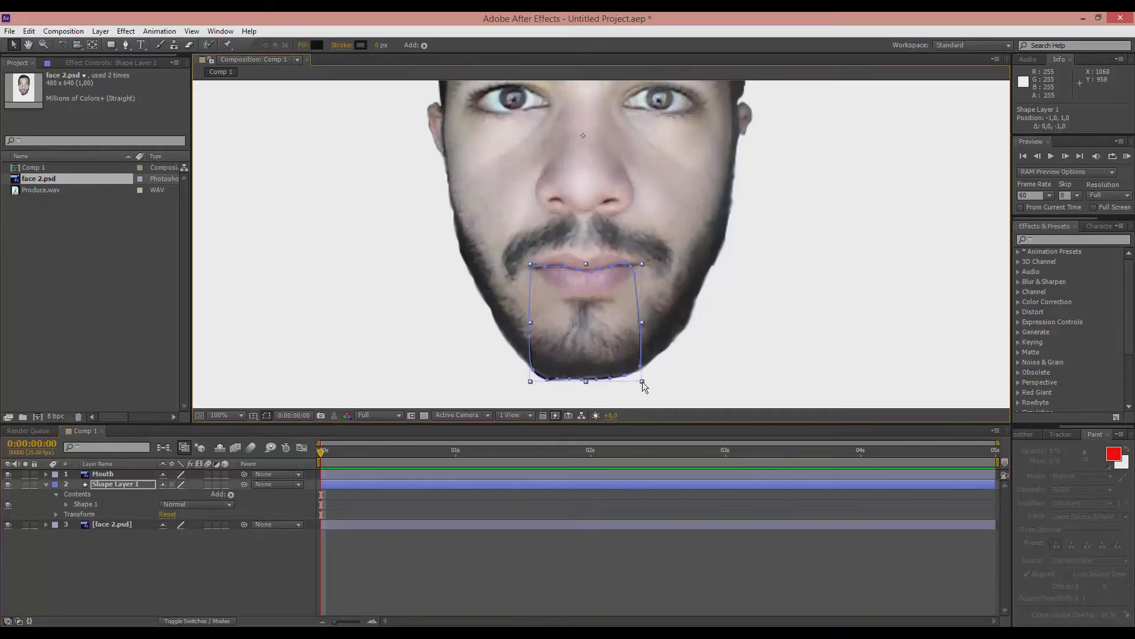
drag(642, 382, 640, 379)
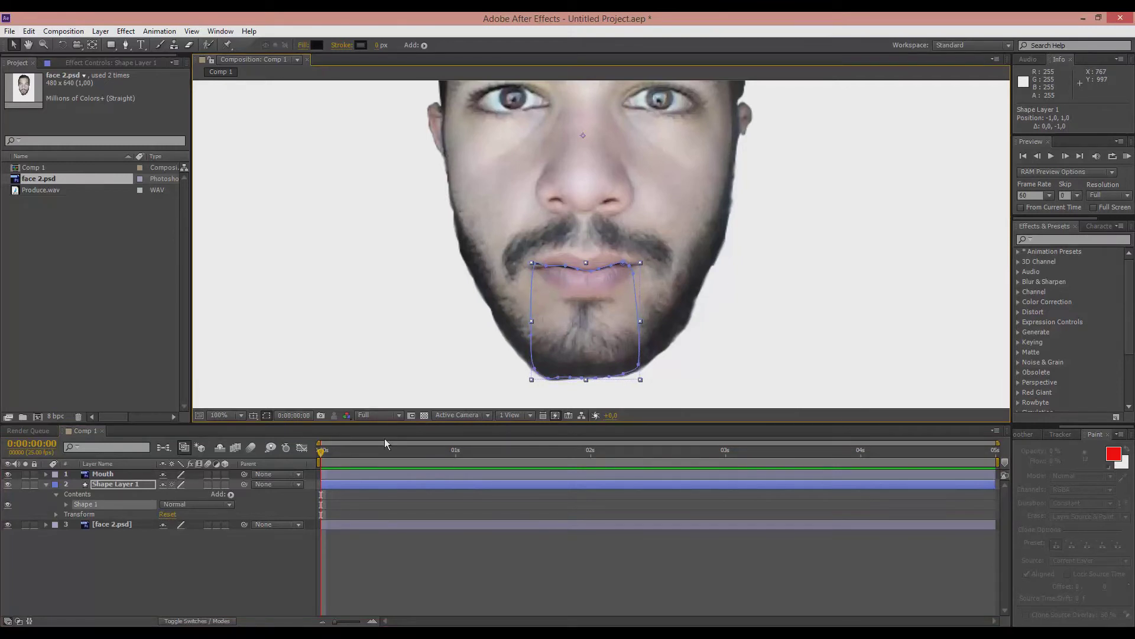
key(Down)
key(Down)
key(Down)
key(Up)
key(Up)
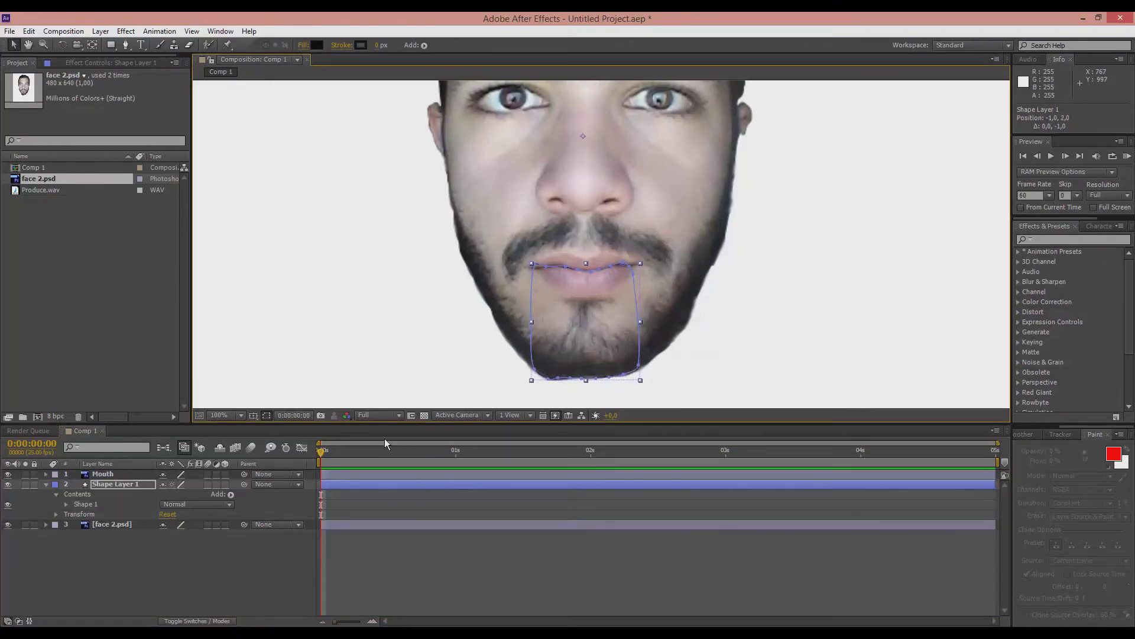
Step: Compare against the Mouth layer, adjust the path's left corners, and fine-tune its position
click(218, 559)
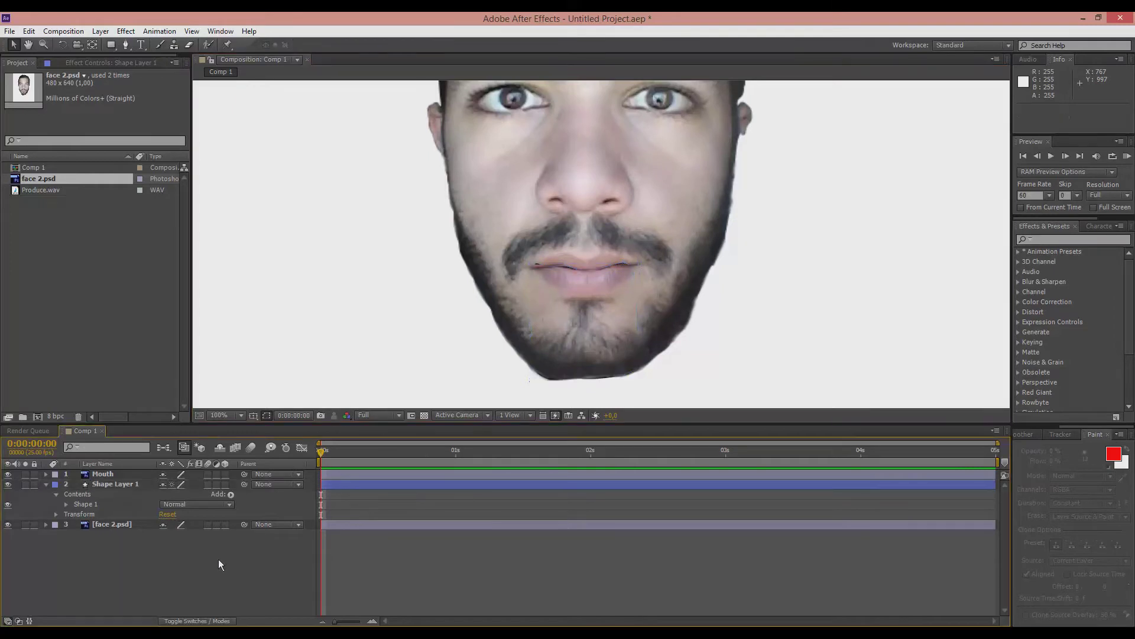
click(587, 314)
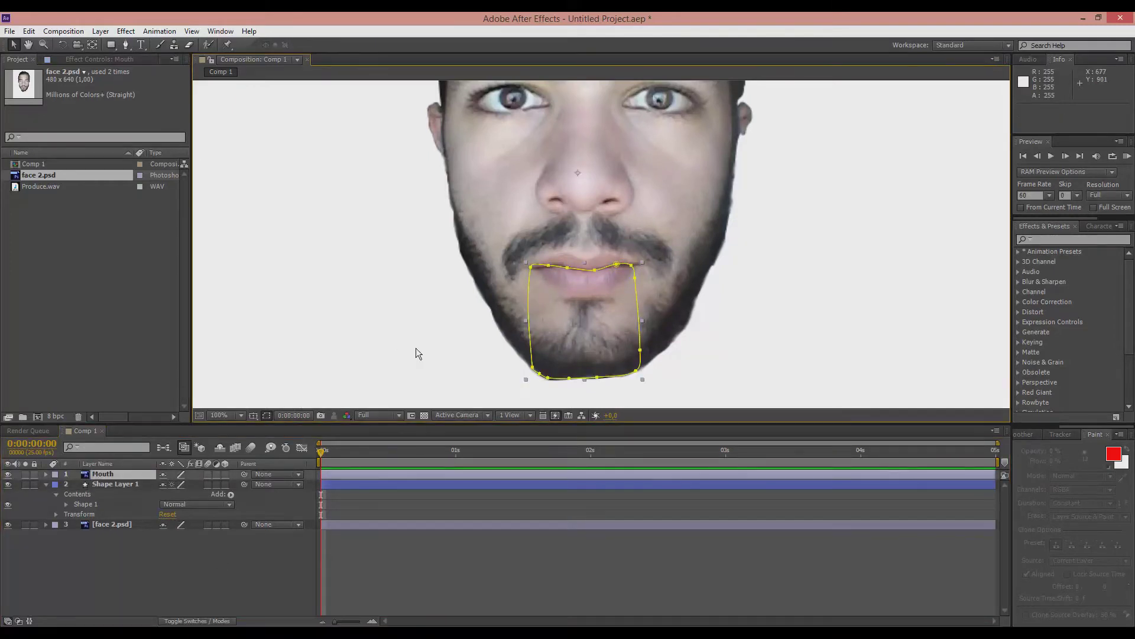
click(76, 505)
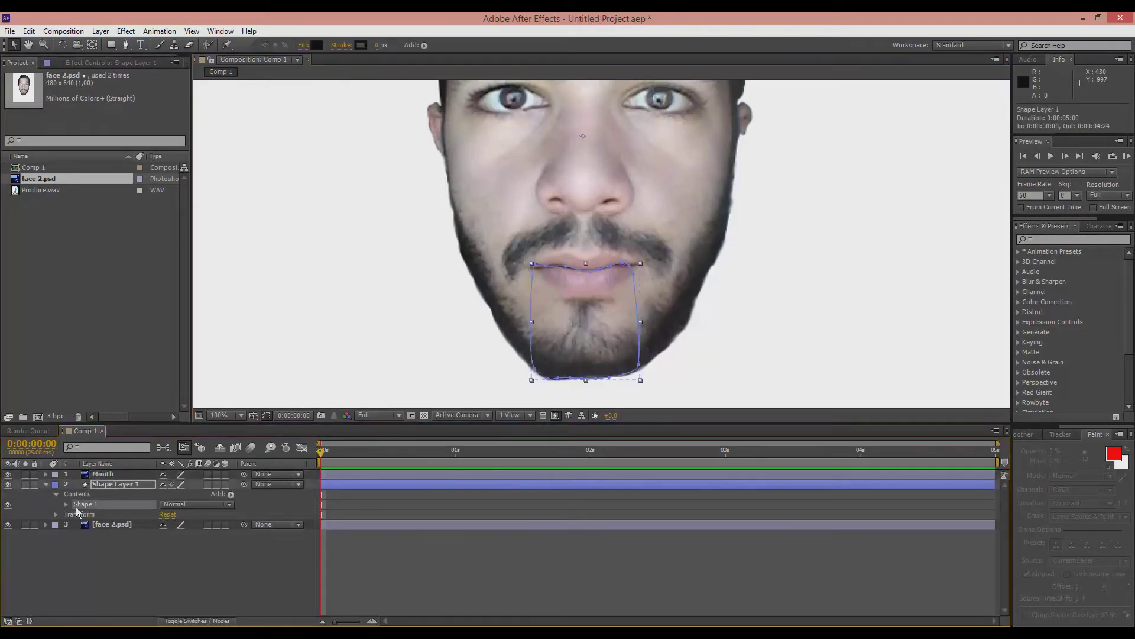
click(119, 562)
key(Right)
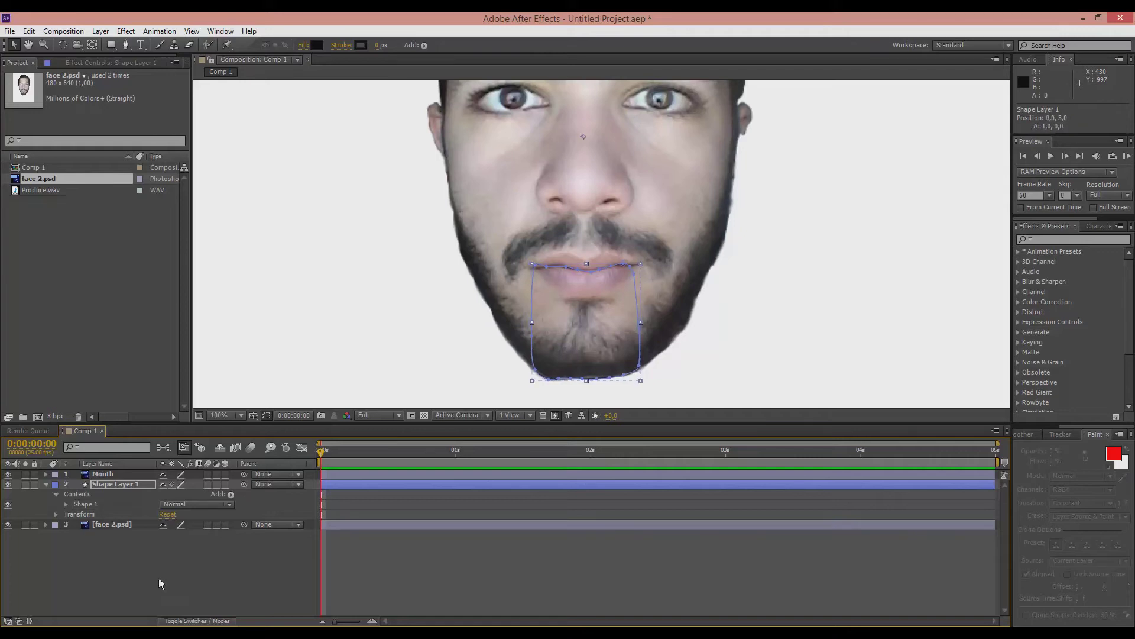
click(534, 264)
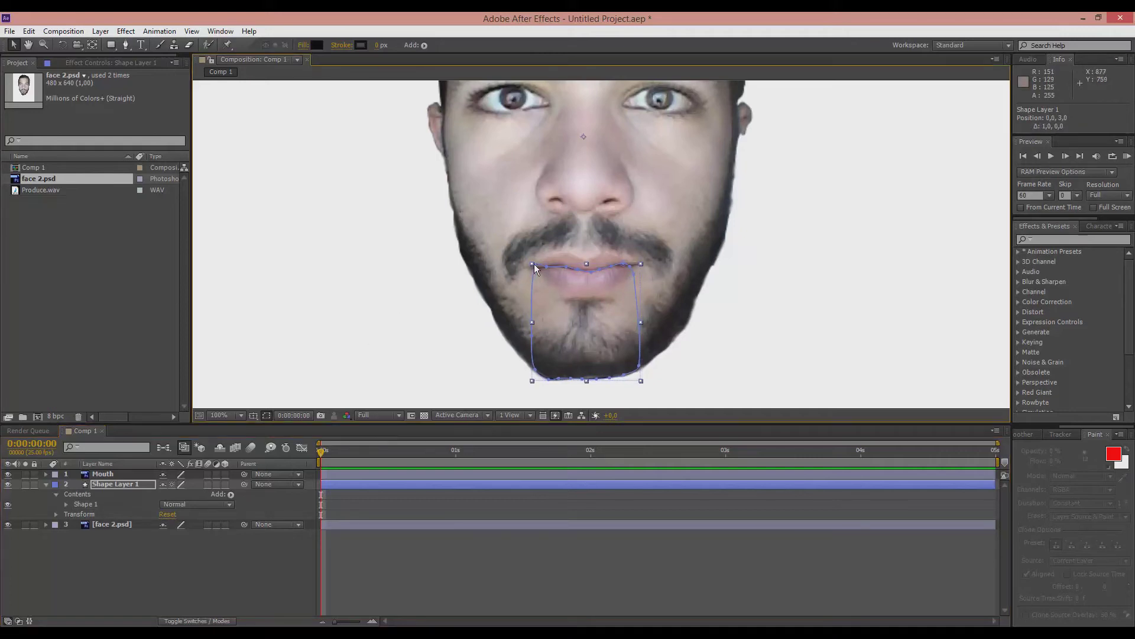
drag(533, 265, 535, 268)
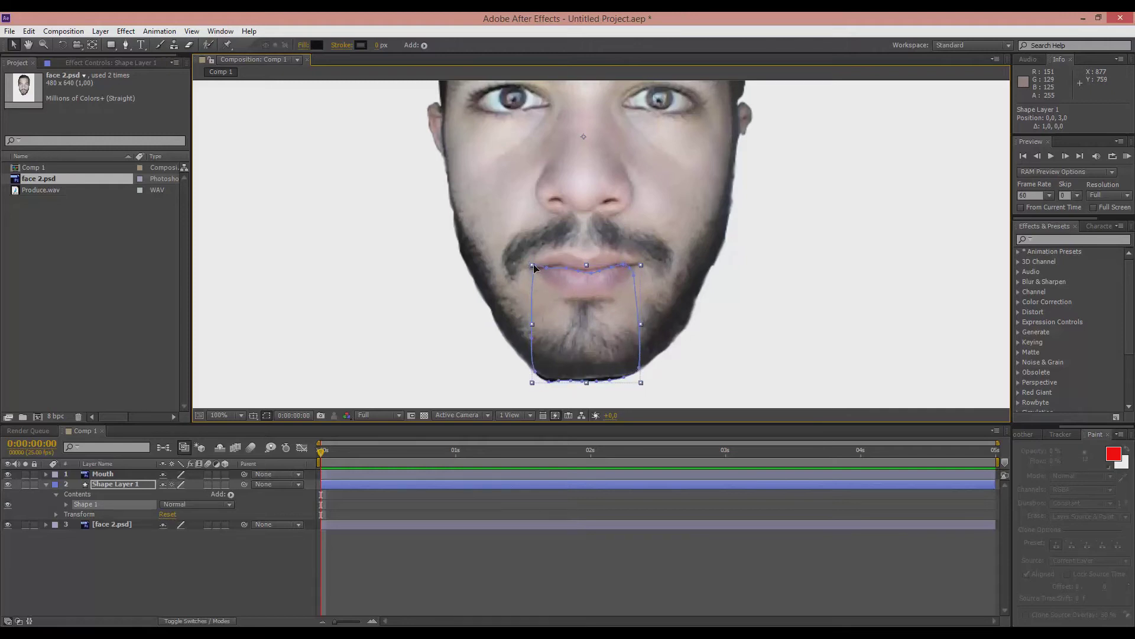
drag(530, 382, 531, 380)
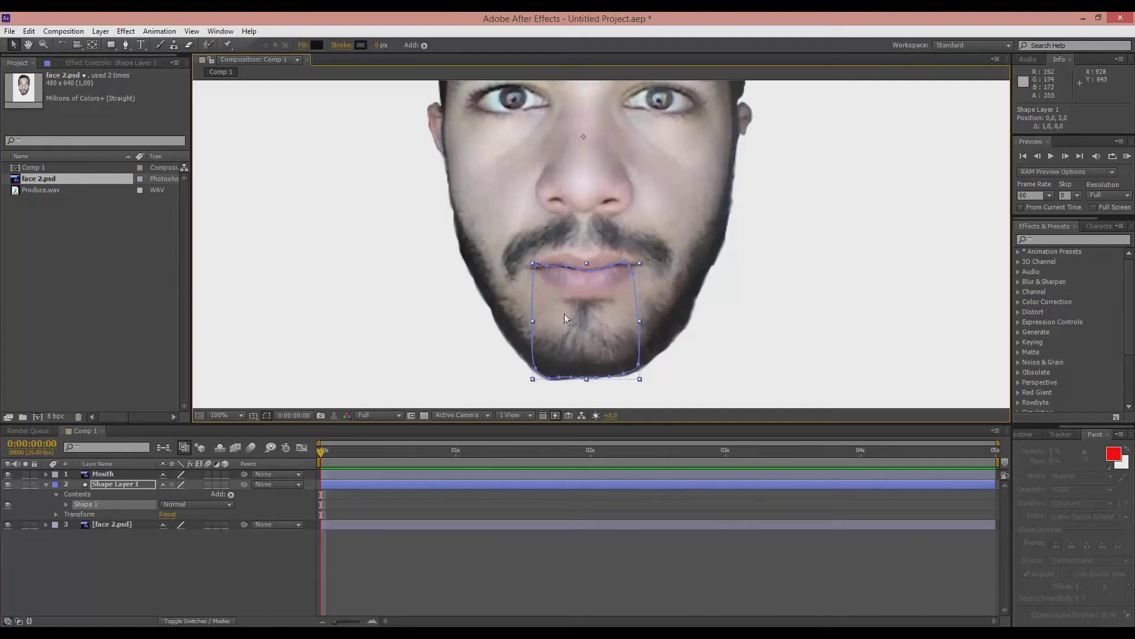
click(152, 421)
key(Down)
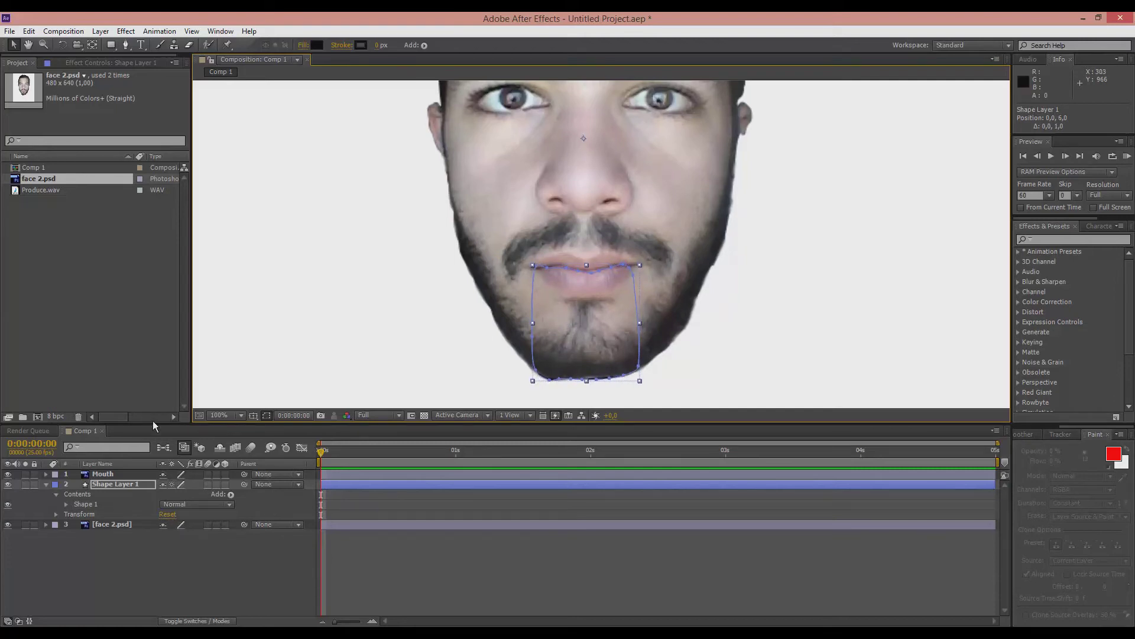
key(Down)
key(Up)
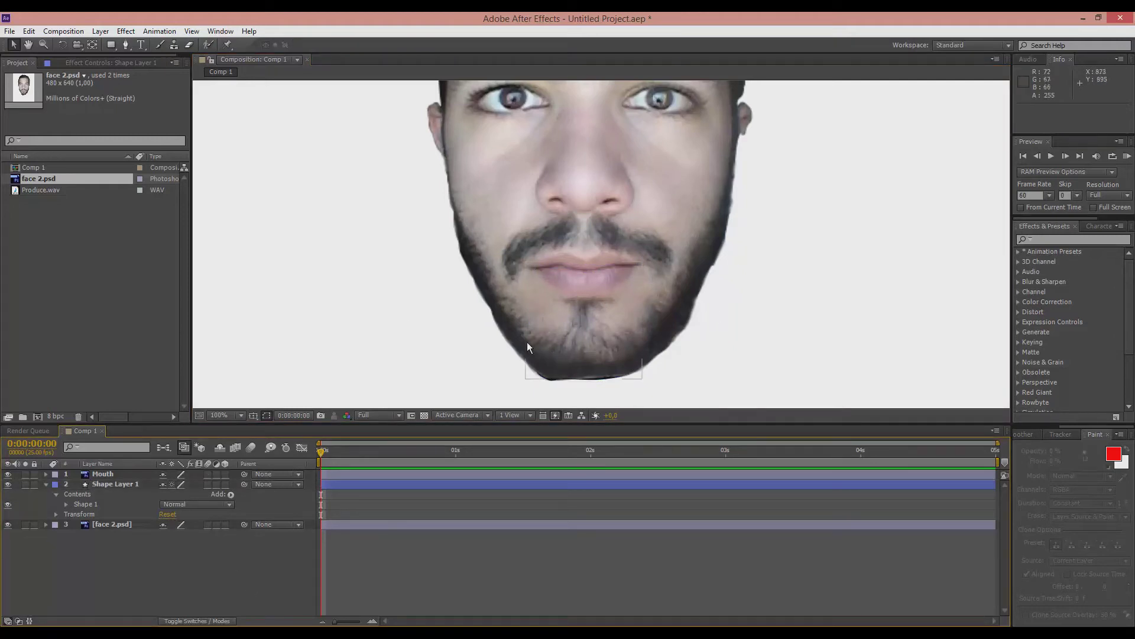
Step: Show the Mouth layer's Position property and enable keyframing on it
click(45, 484)
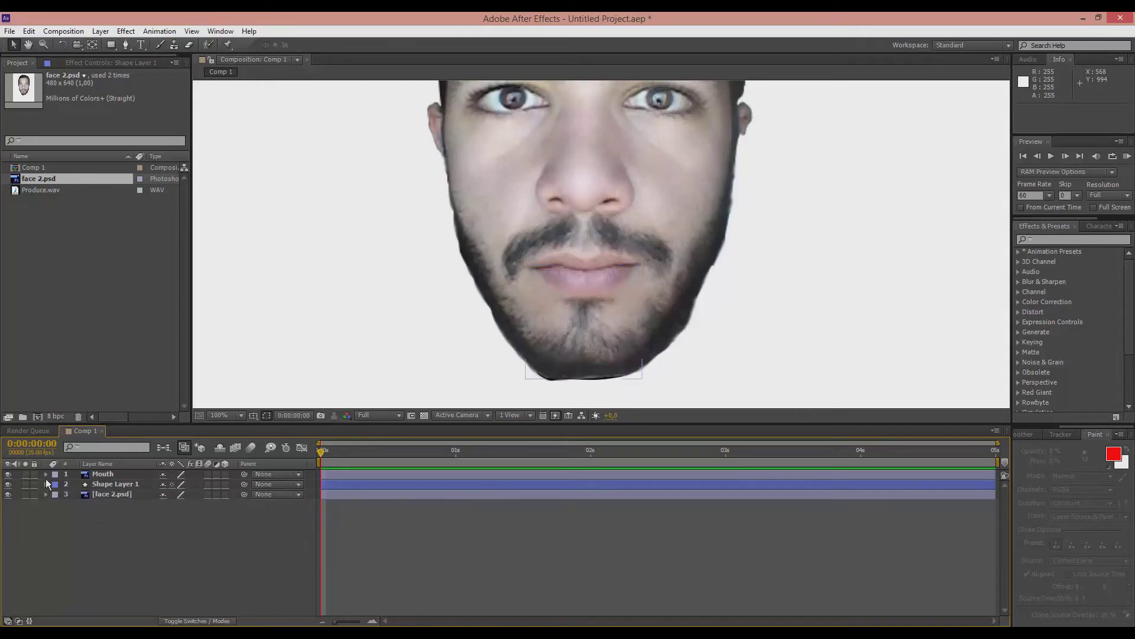
click(115, 473)
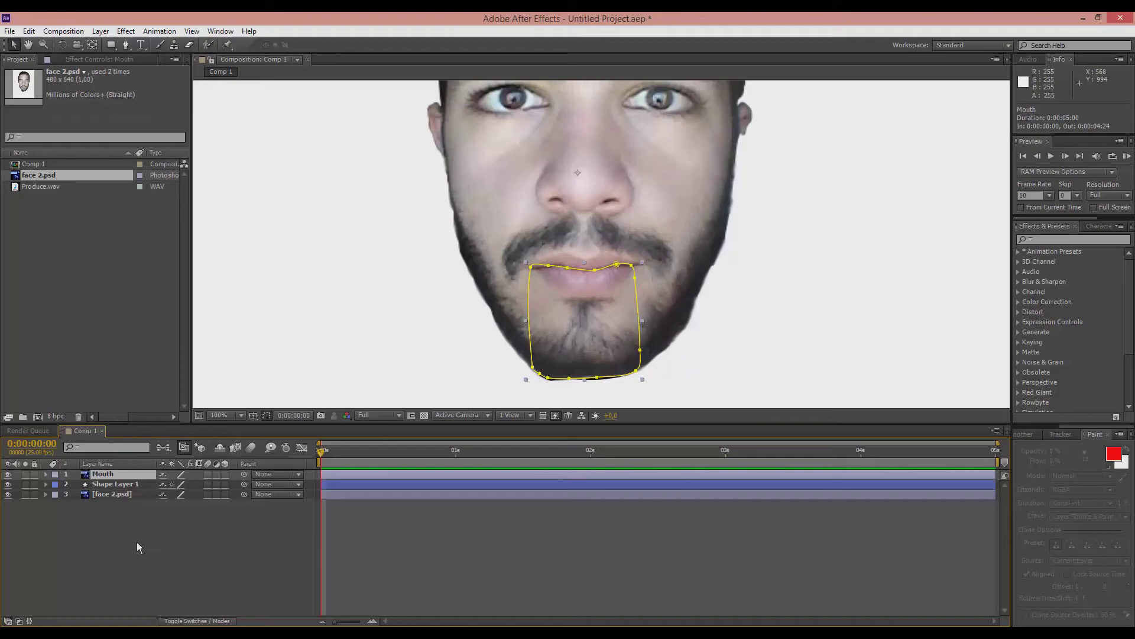
key(p)
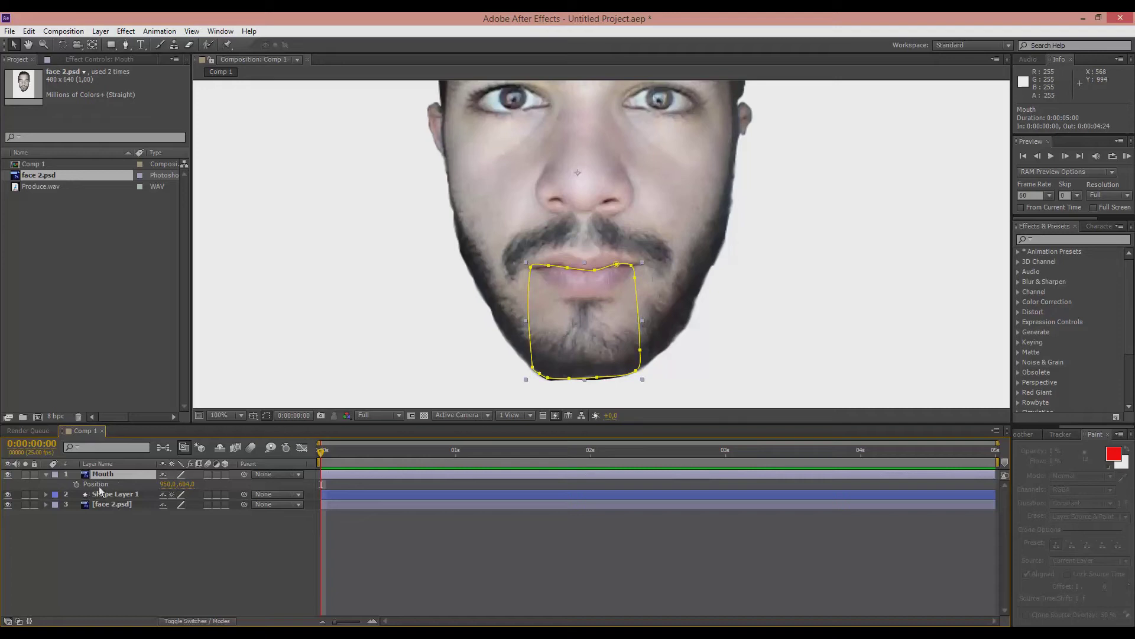
click(77, 483)
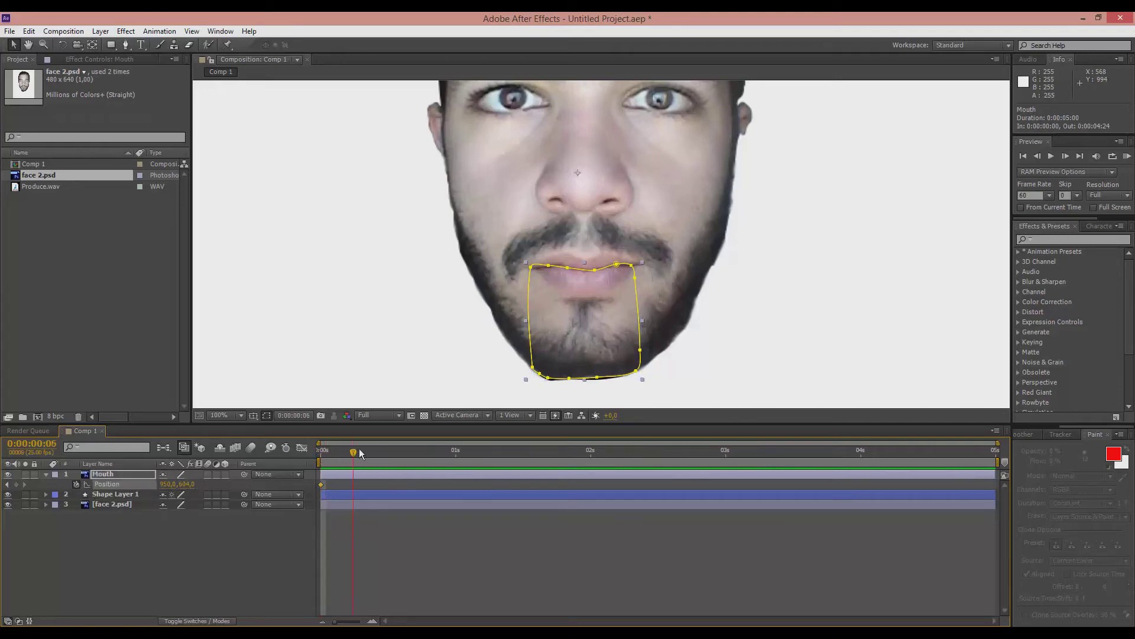
Step: Keyframe the mouth dropping open at frame 11, closing at frame 20, then reopening and partly closing
drag(360, 450, 380, 450)
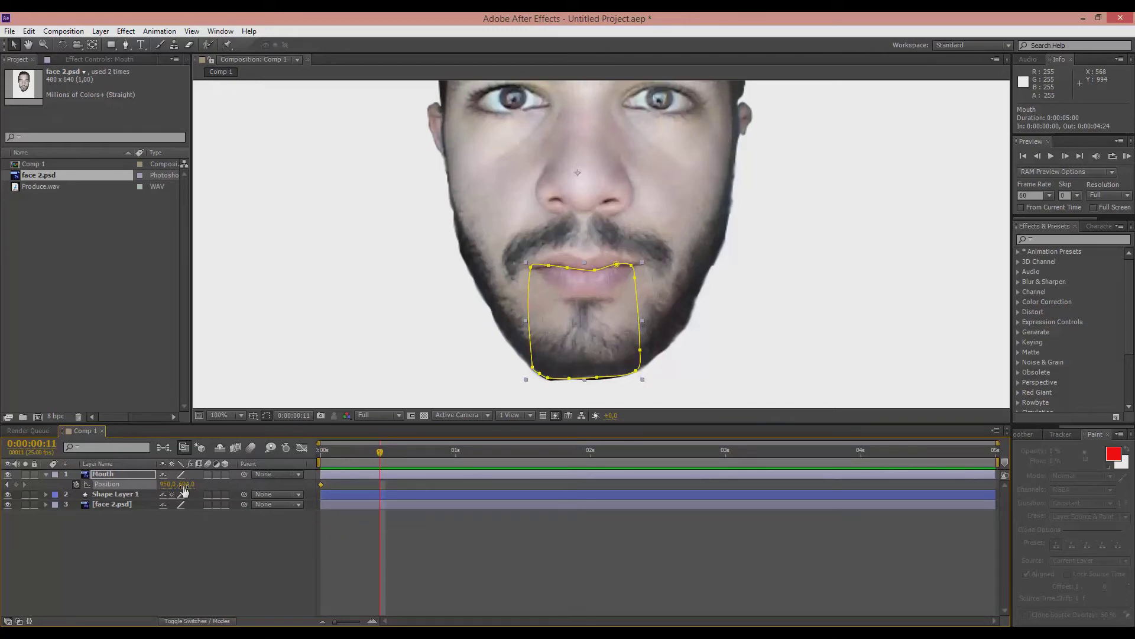
mouse_move(184, 485)
mouse_down()
mouse_move(216, 482)
mouse_move(202, 486)
mouse_up()
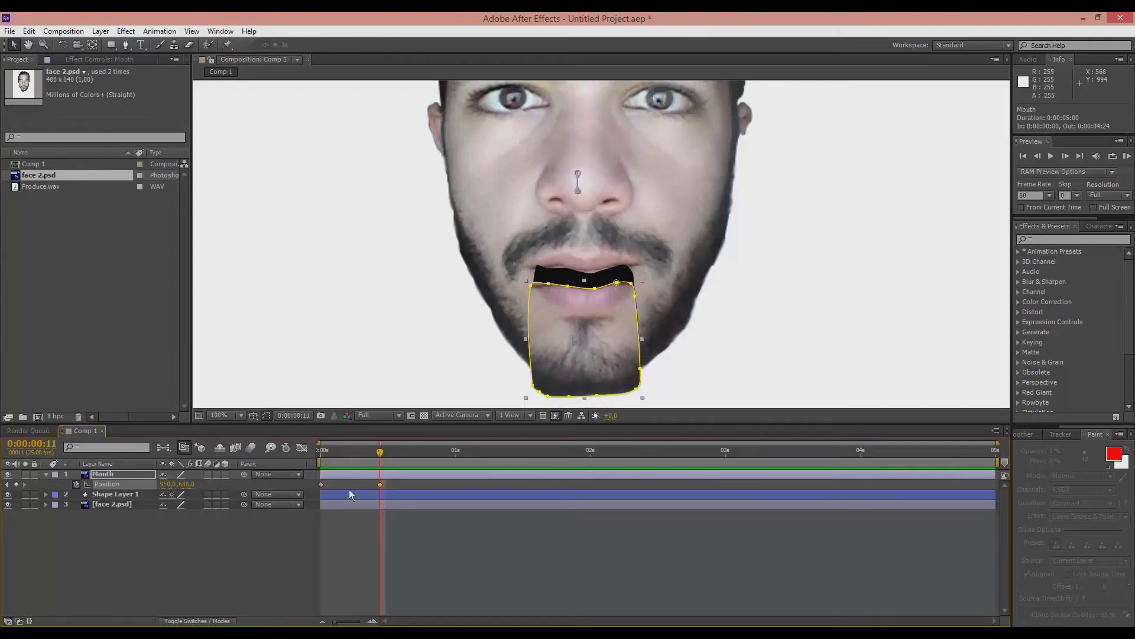
key(Page_Down)
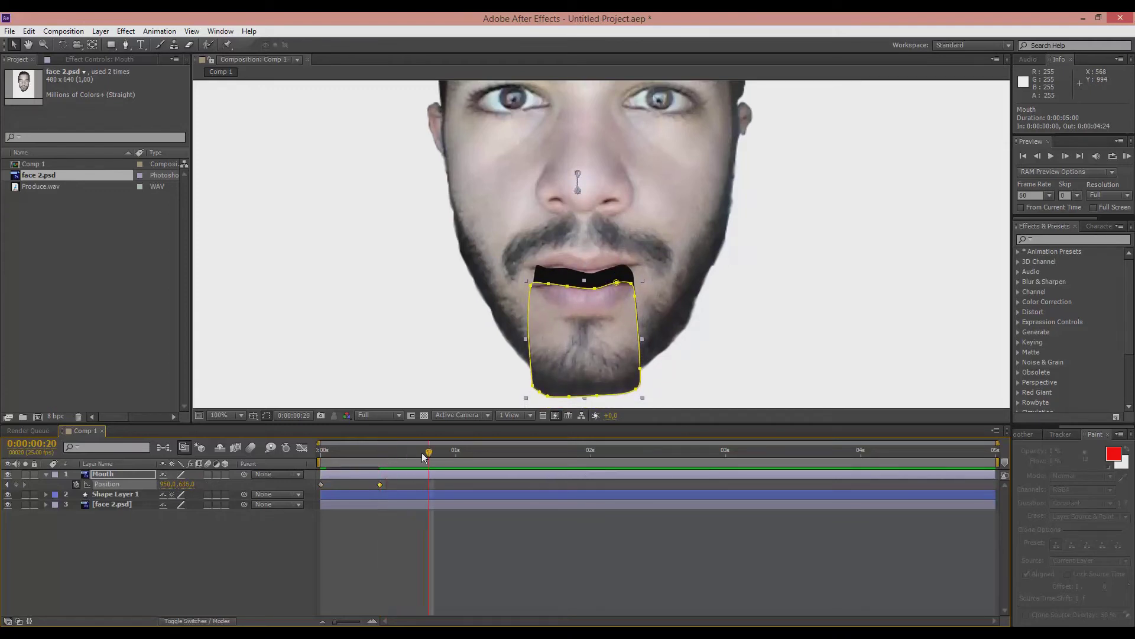
drag(191, 488, 170, 484)
click(472, 454)
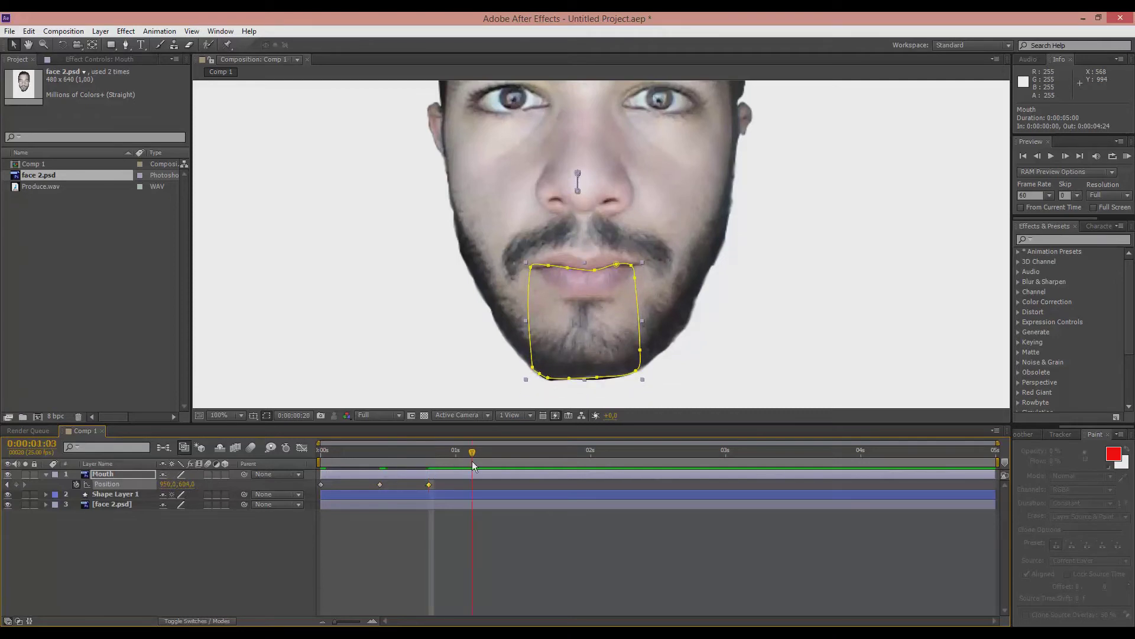
click(494, 454)
drag(185, 484, 157, 488)
click(570, 463)
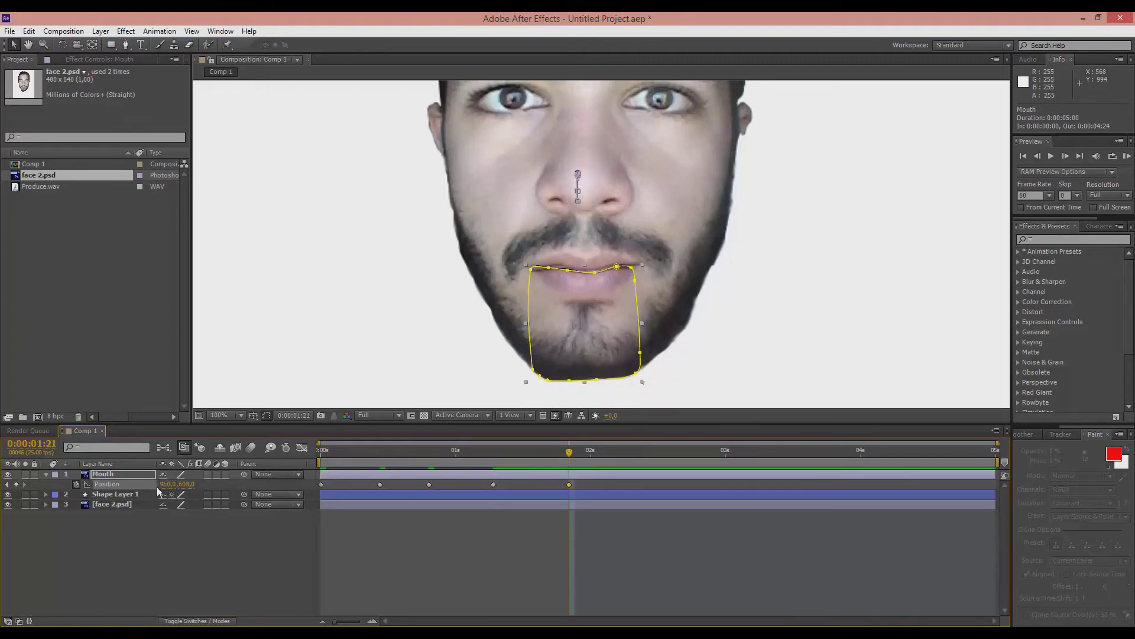
Step: Preview the mouth animation and return the current time to the start
key(KP_0)
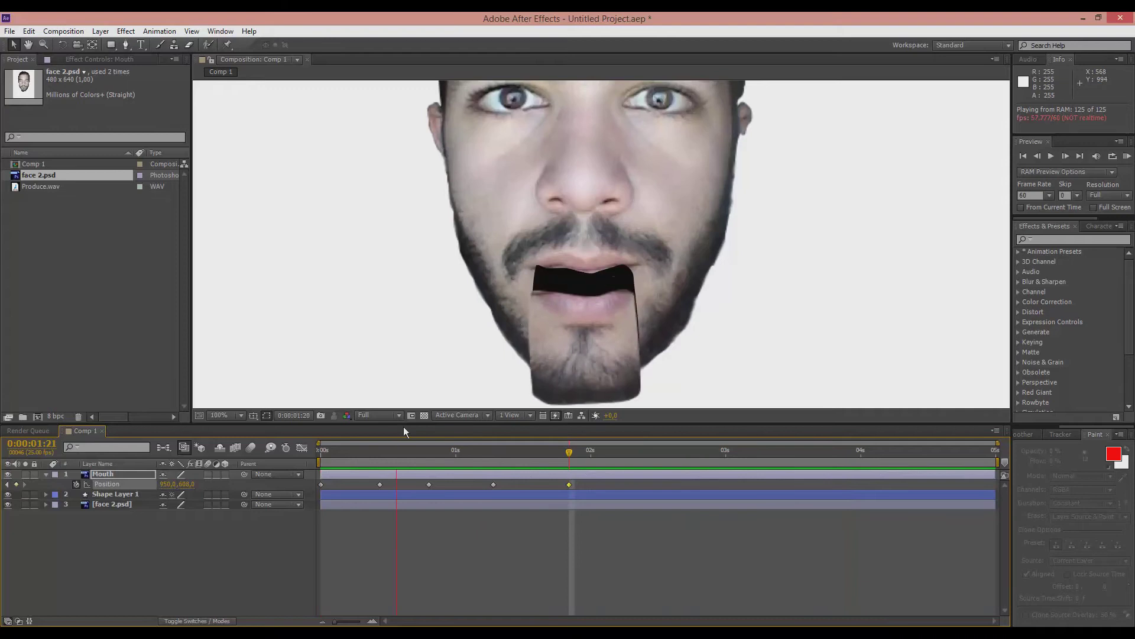
click(338, 464)
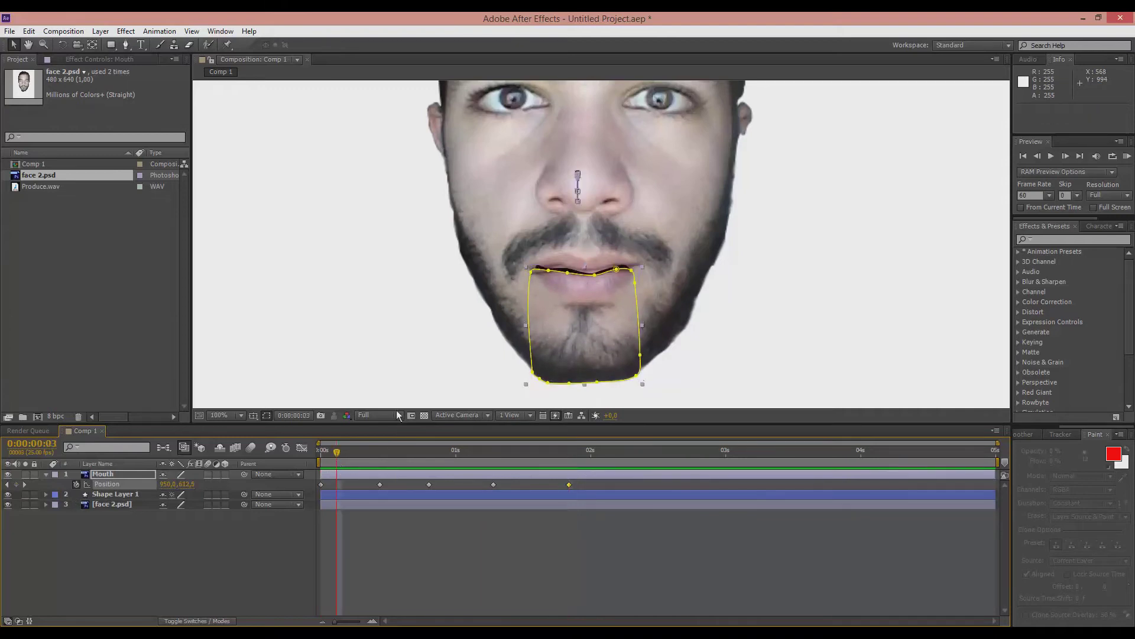
drag(335, 456, 284, 460)
click(103, 495)
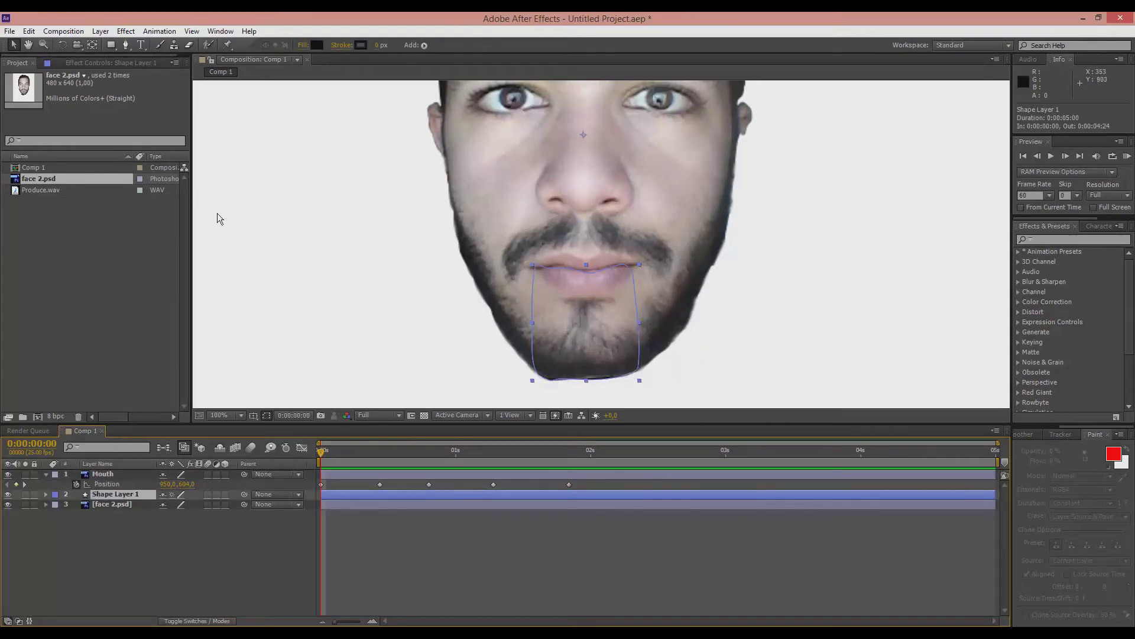
Step: Replace the old shape with a black rectangle over the mouth and chin, layered beneath Mouth
key(Delete)
click(111, 45)
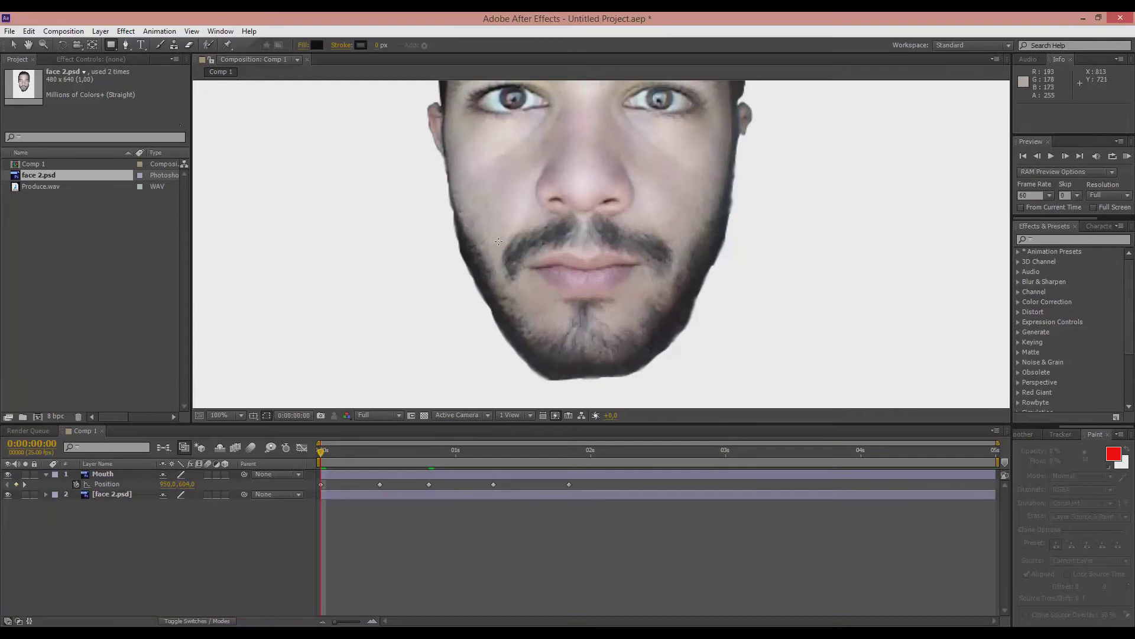
mouse_move(496, 241)
mouse_down()
mouse_move(628, 319)
mouse_move(667, 383)
mouse_move(655, 387)
mouse_move(562, 317)
mouse_move(570, 309)
mouse_up()
key(ctrl+z)
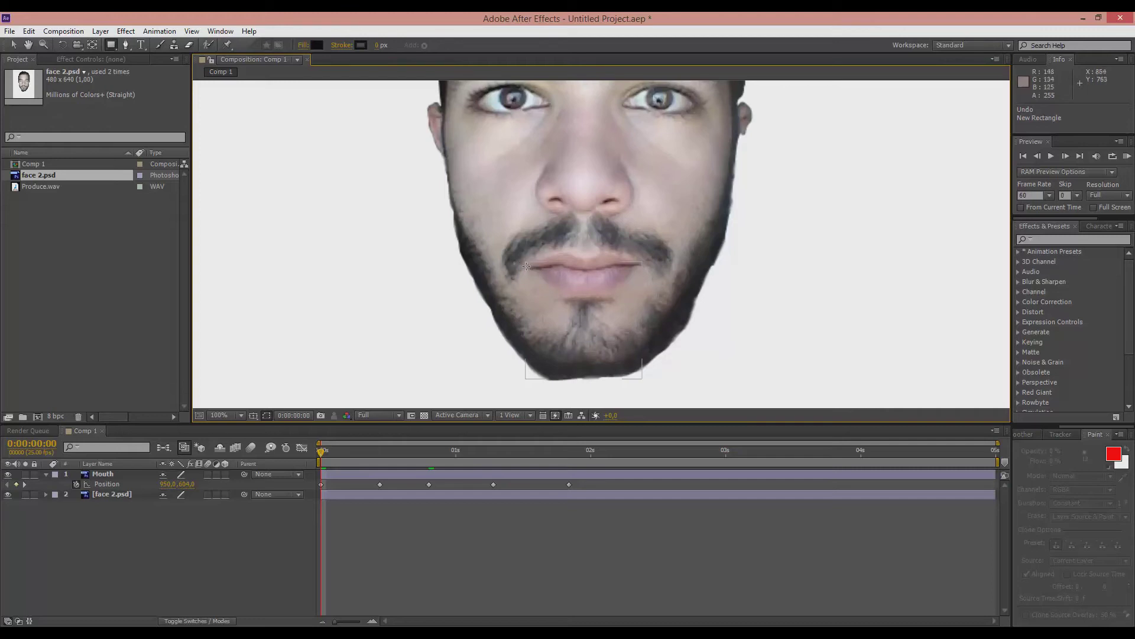
mouse_move(530, 269)
mouse_down()
mouse_move(615, 337)
mouse_move(636, 375)
mouse_up()
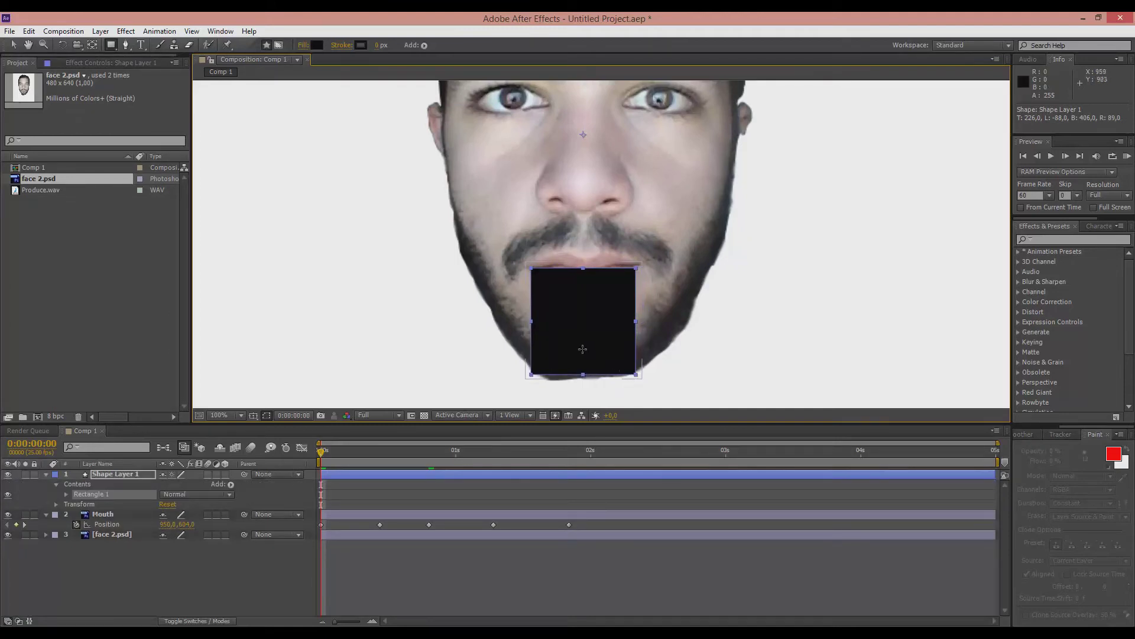
drag(110, 475, 102, 530)
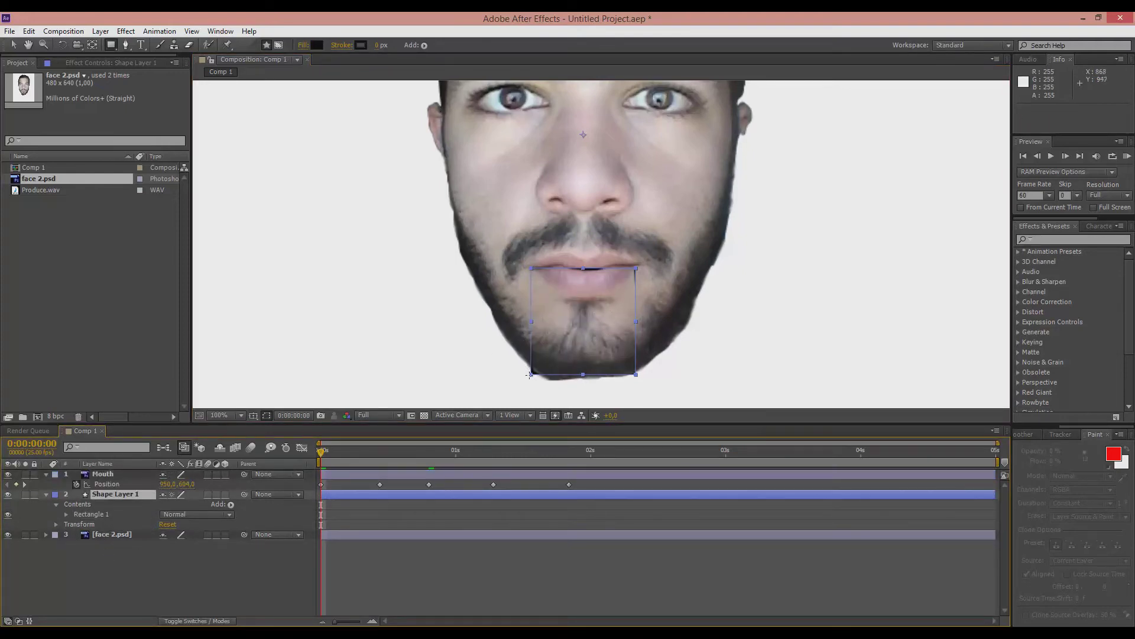
Step: Make the black rectangle slightly narrower and nudge it about 4 pixels down behind the mouth
key(v)
drag(532, 375, 533, 377)
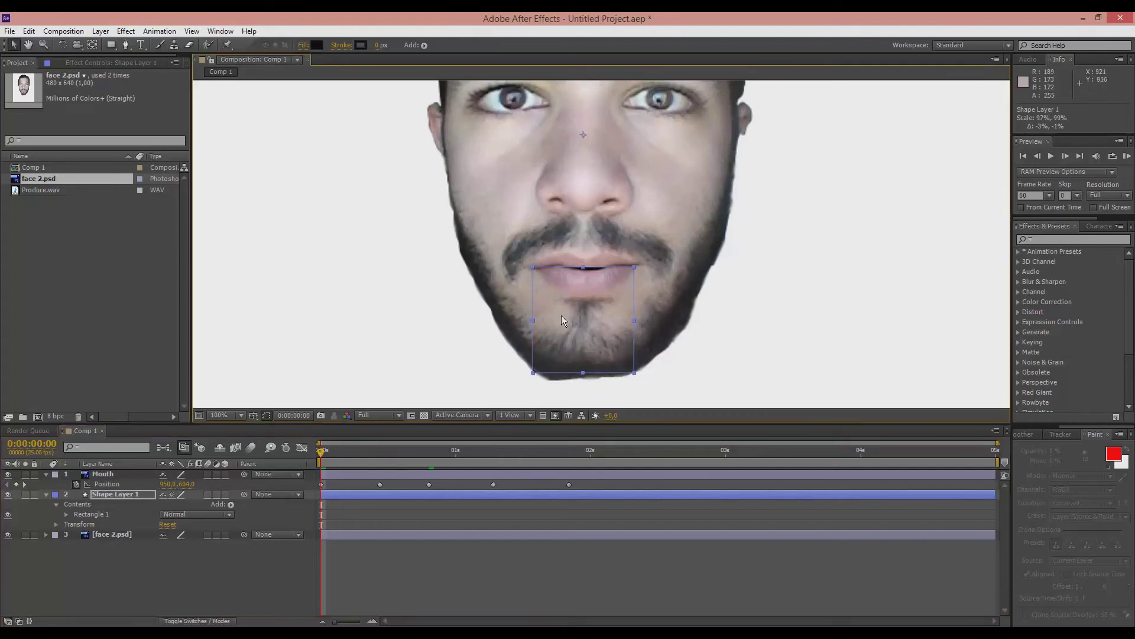
drag(563, 322, 562, 319)
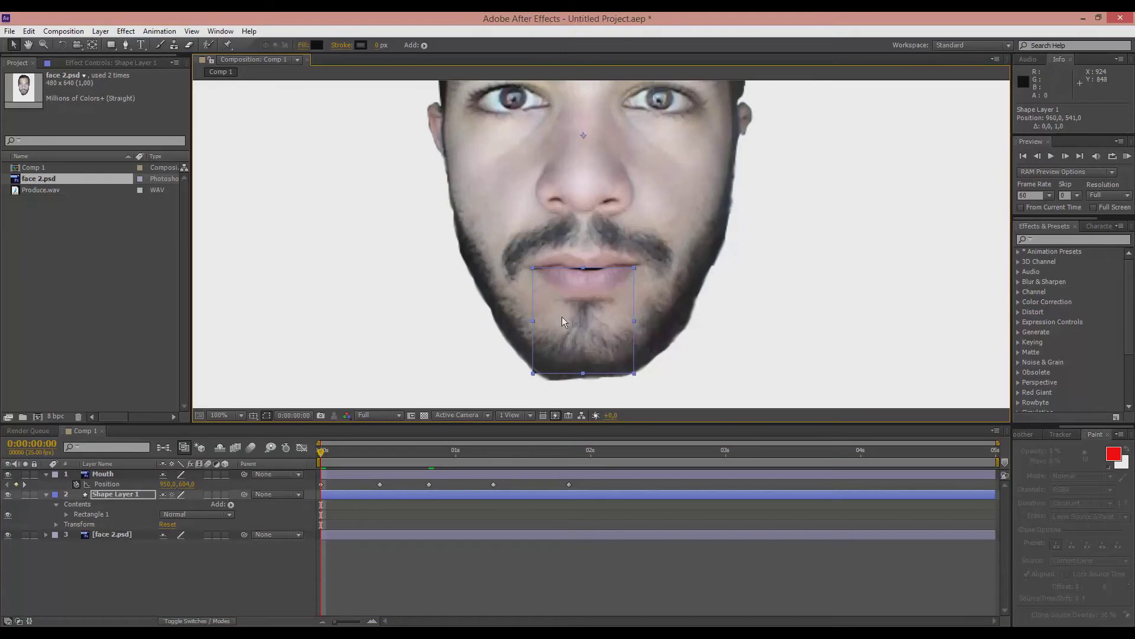
click(254, 544)
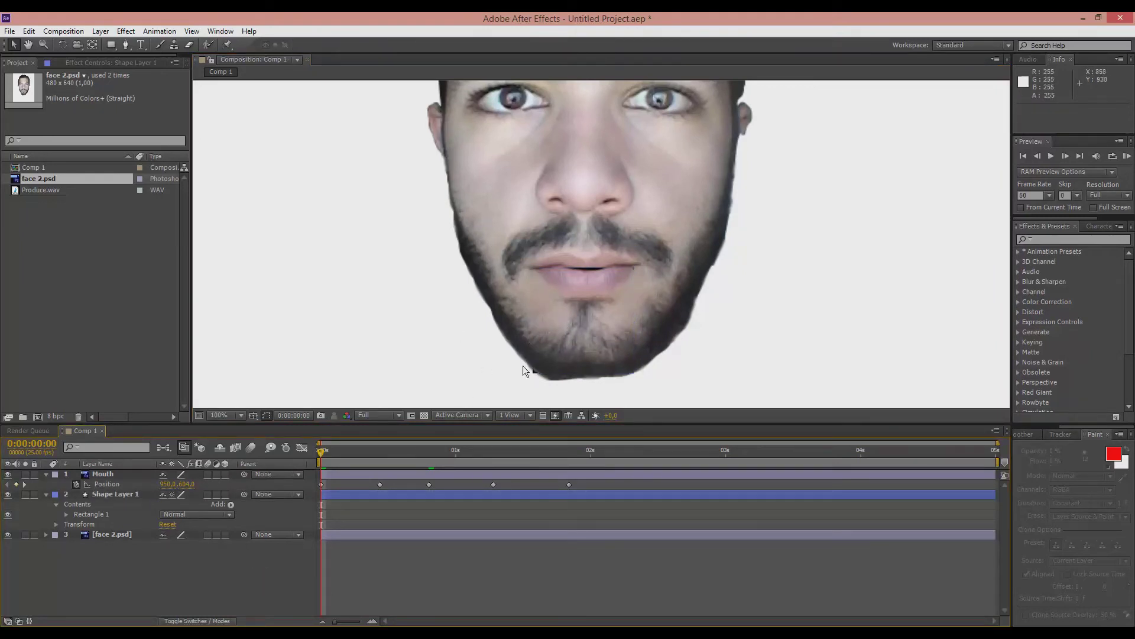
click(557, 316)
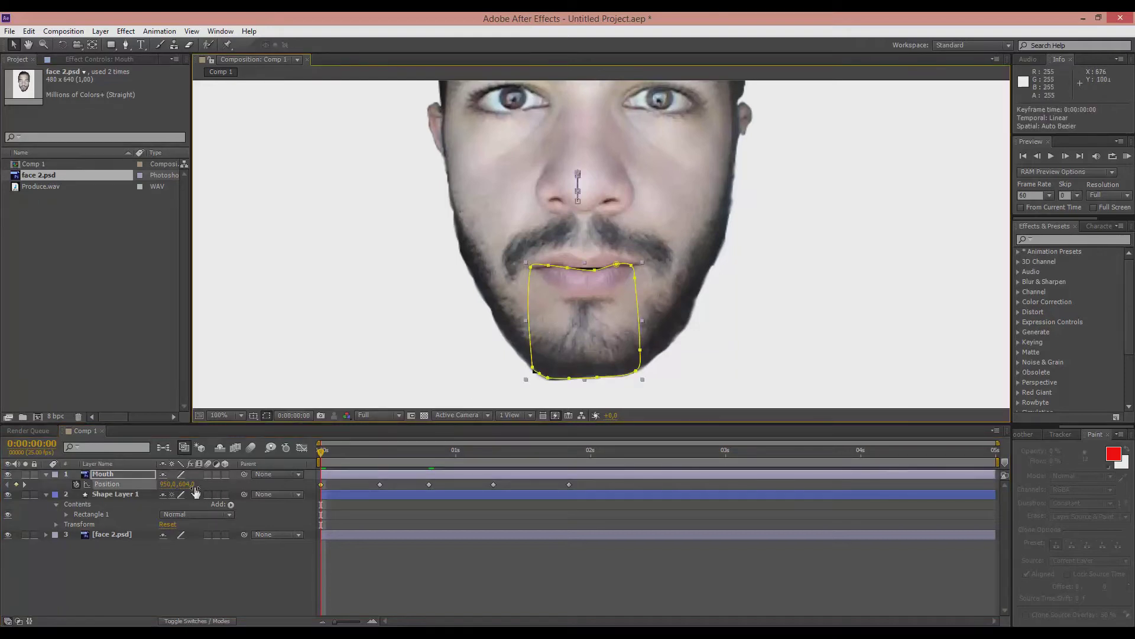
click(106, 497)
click(106, 495)
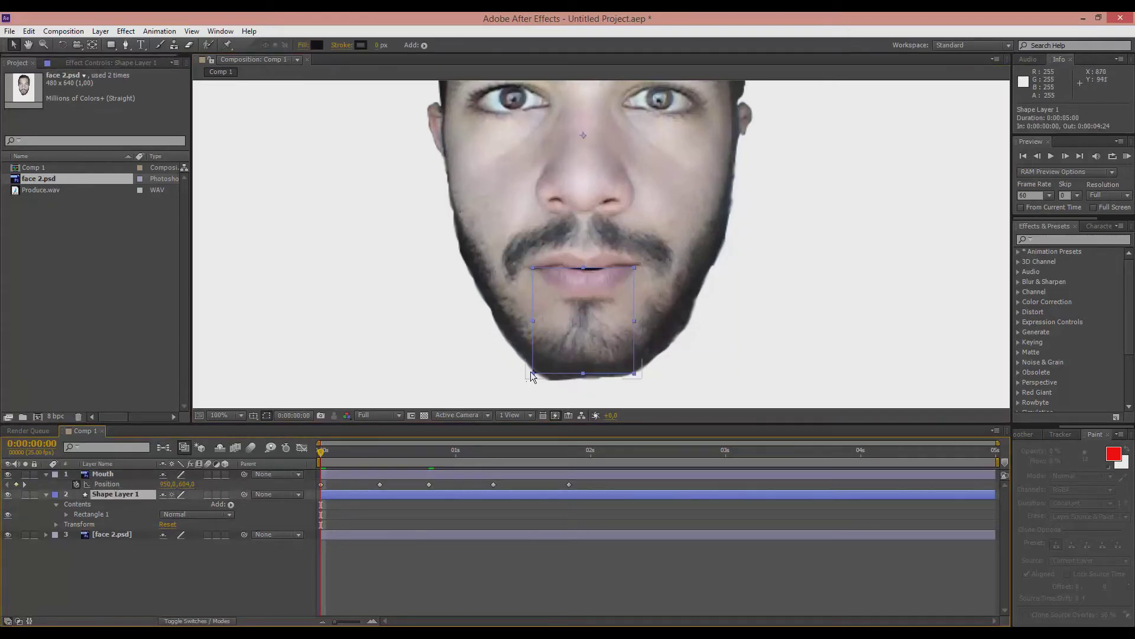
drag(532, 375, 535, 369)
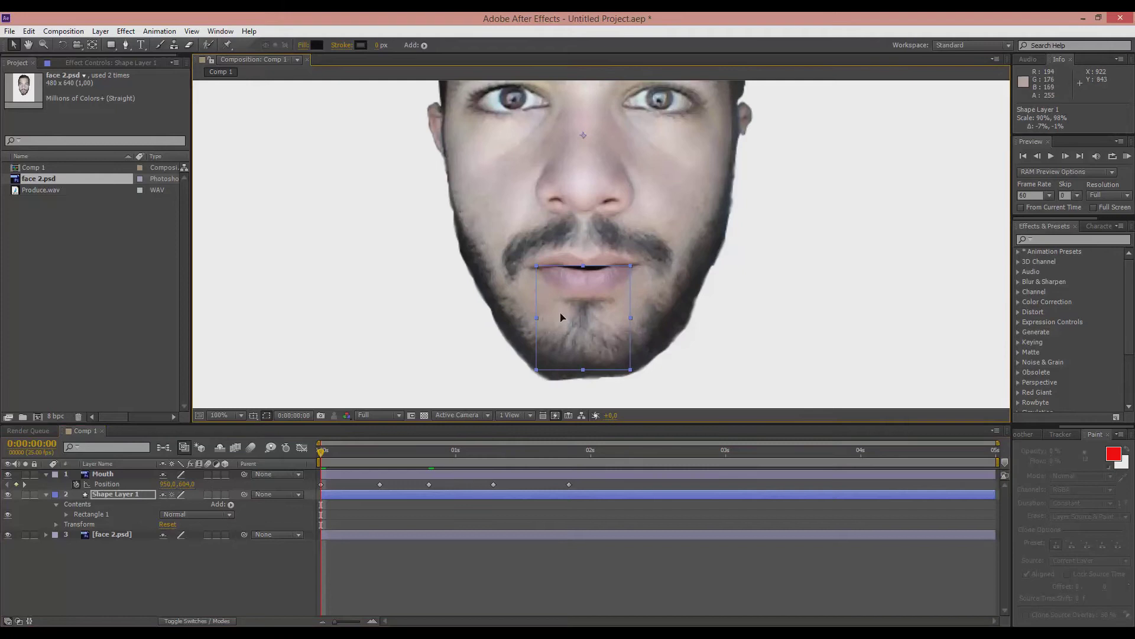
drag(561, 318, 561, 320)
click(285, 558)
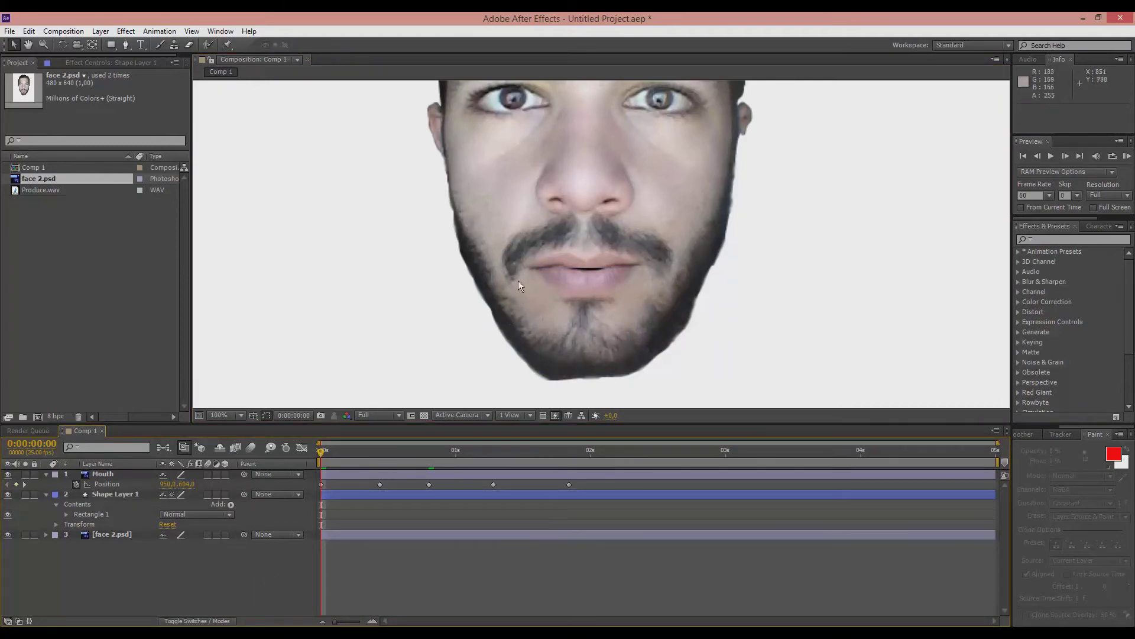
Step: Collapse the Mouth and Shape Layer 1 properties, add Produce.wav to Comp 1 and show its waveform
click(47, 474)
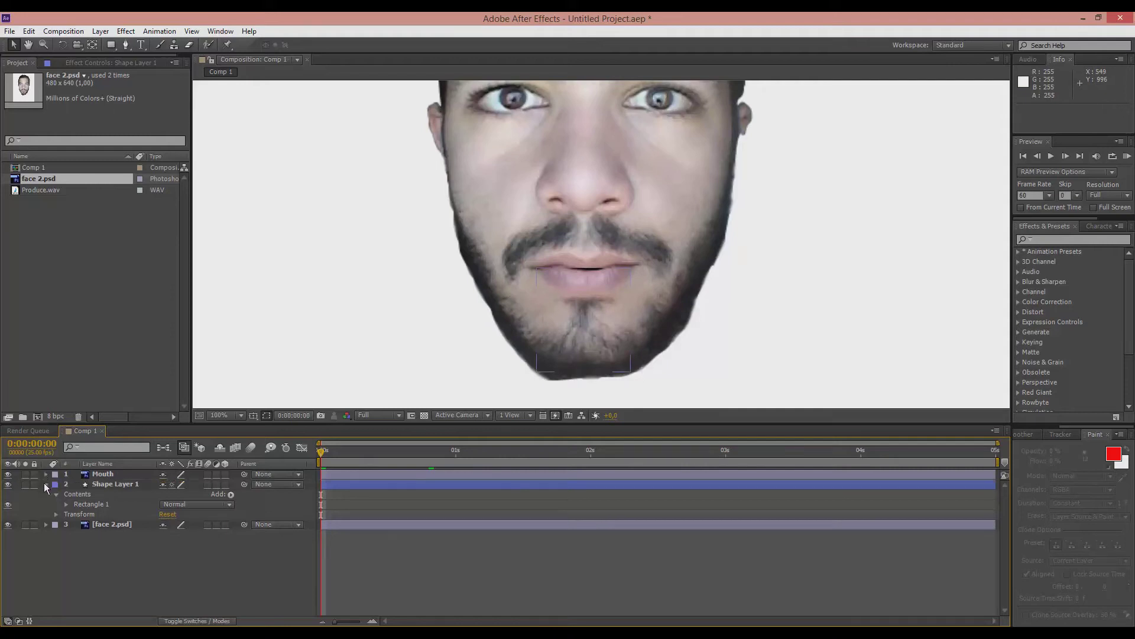
click(45, 484)
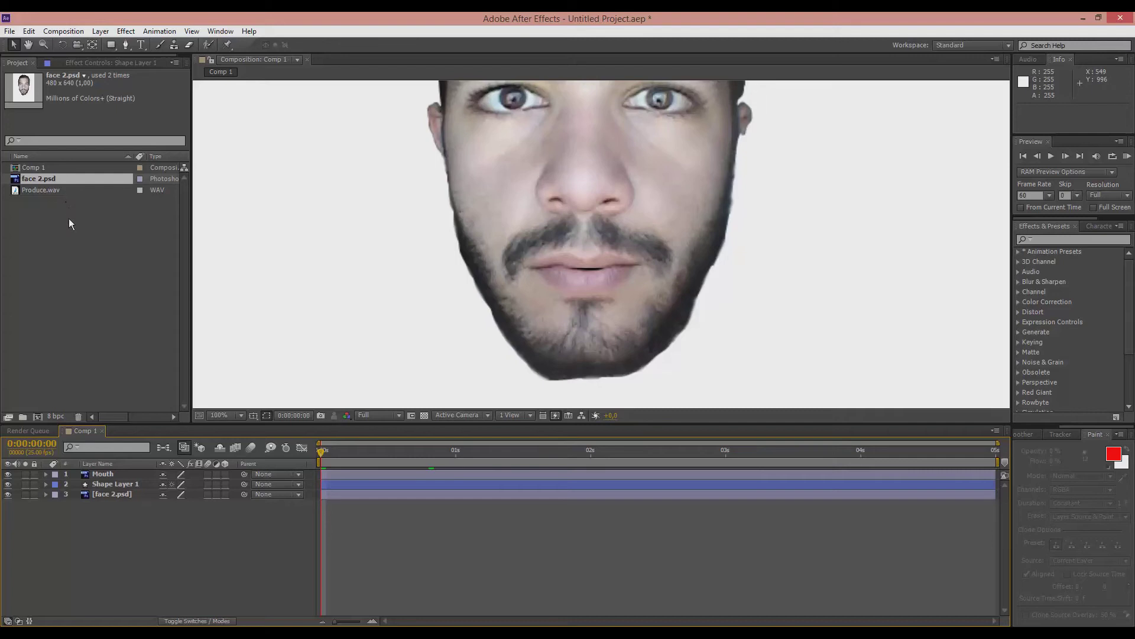
click(70, 200)
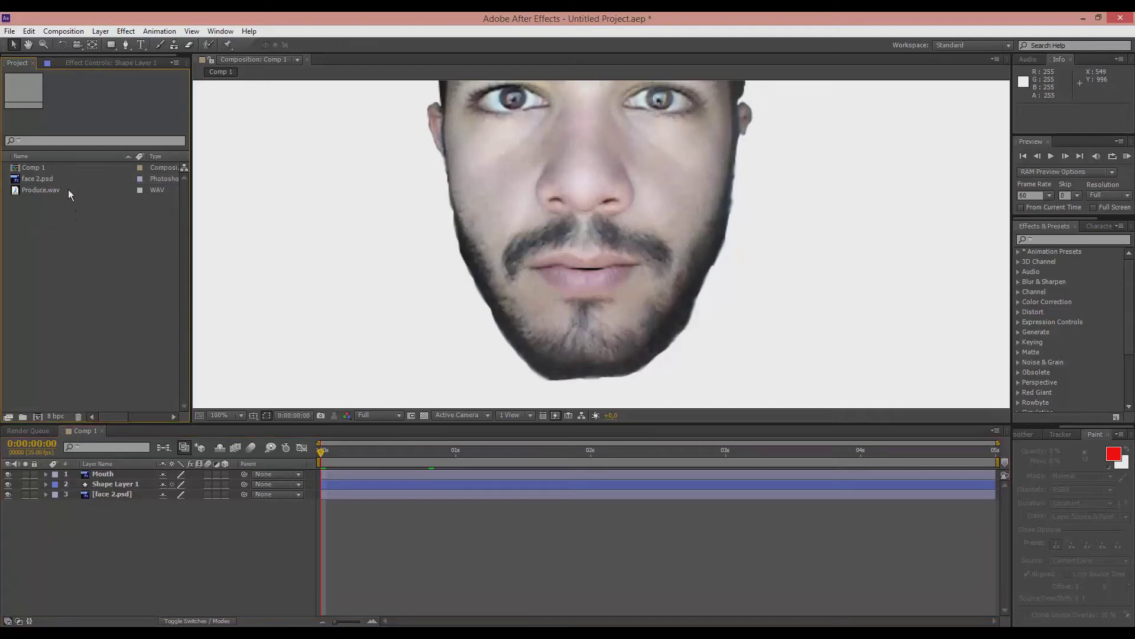
drag(69, 189, 126, 471)
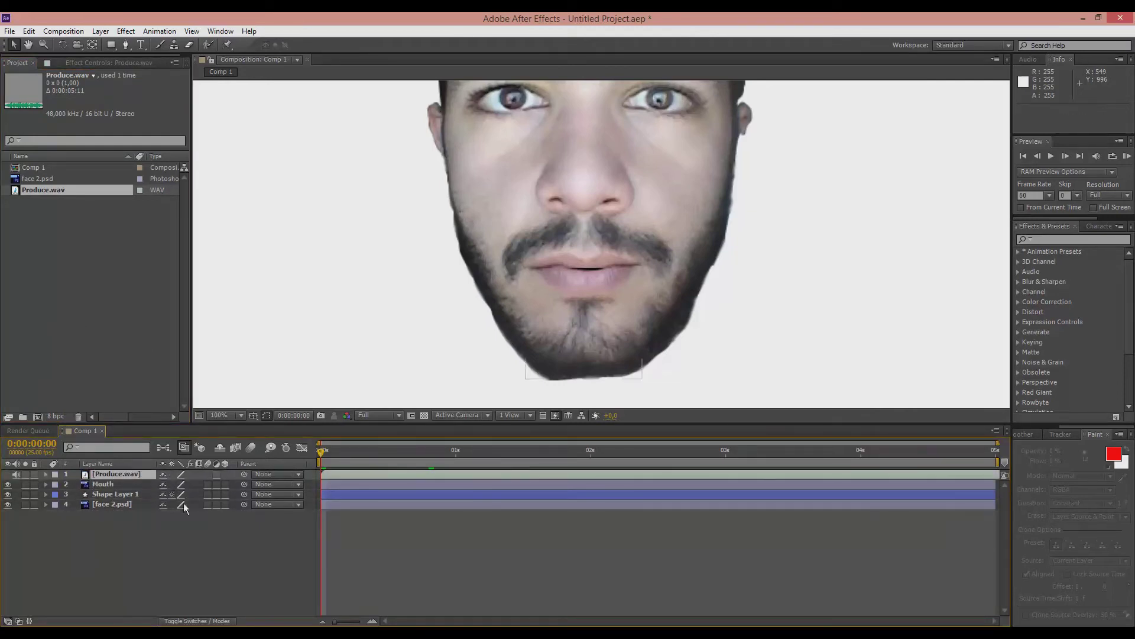
key(l)
key(l)
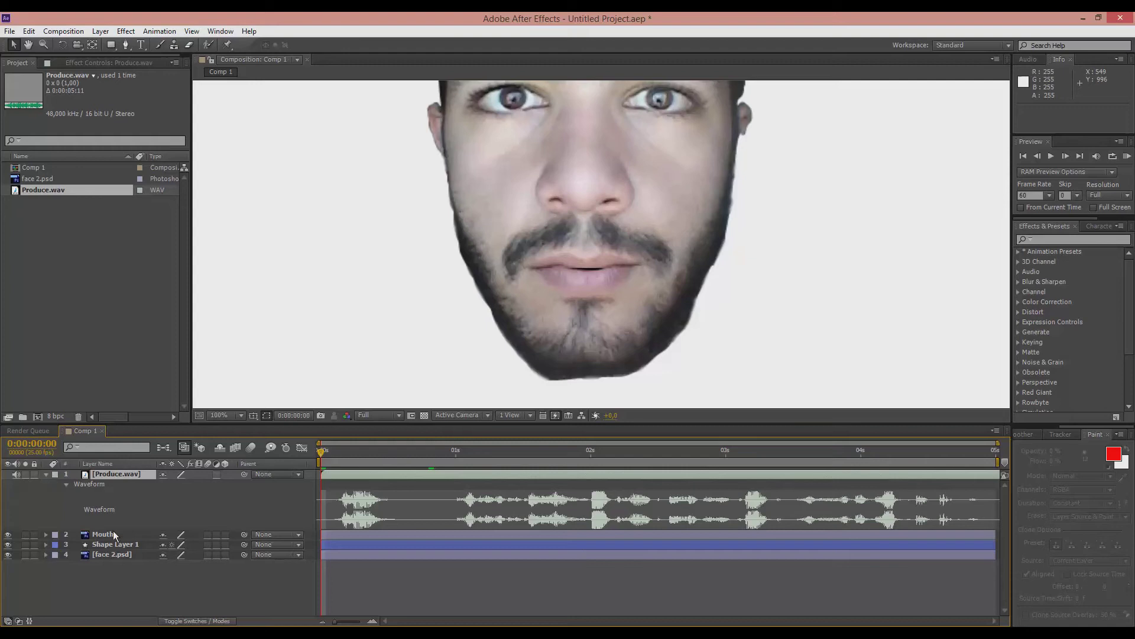
Step: Convert Produce.wav audio to keyframes and expand the Audio Amplitude layer's Both Channels slider
click(45, 474)
right_click(121, 476)
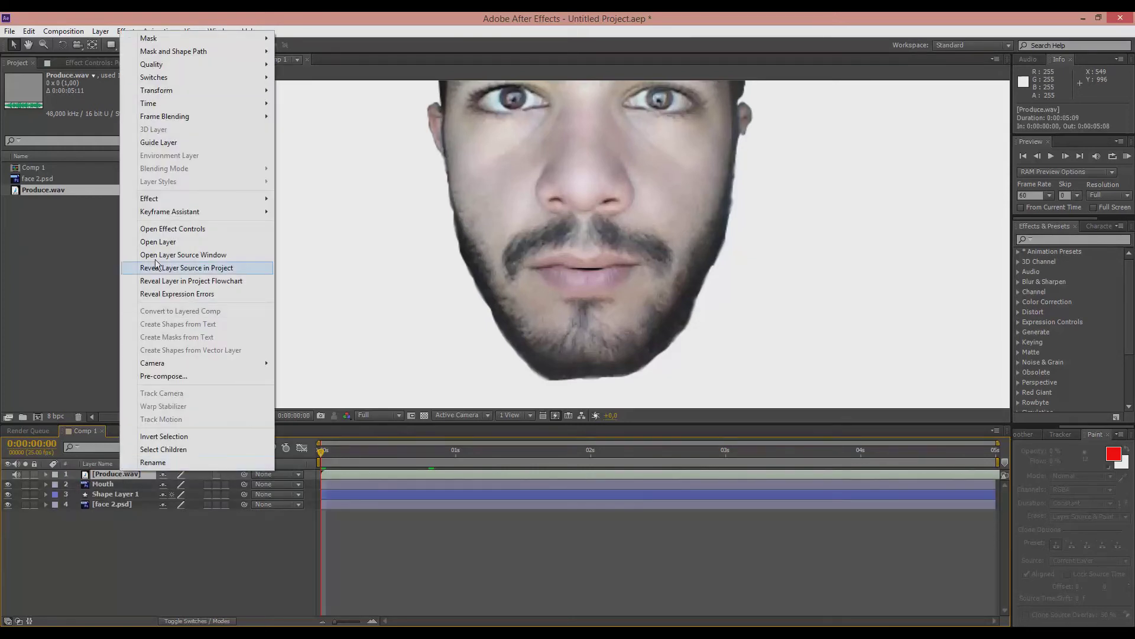
mouse_move(209, 218)
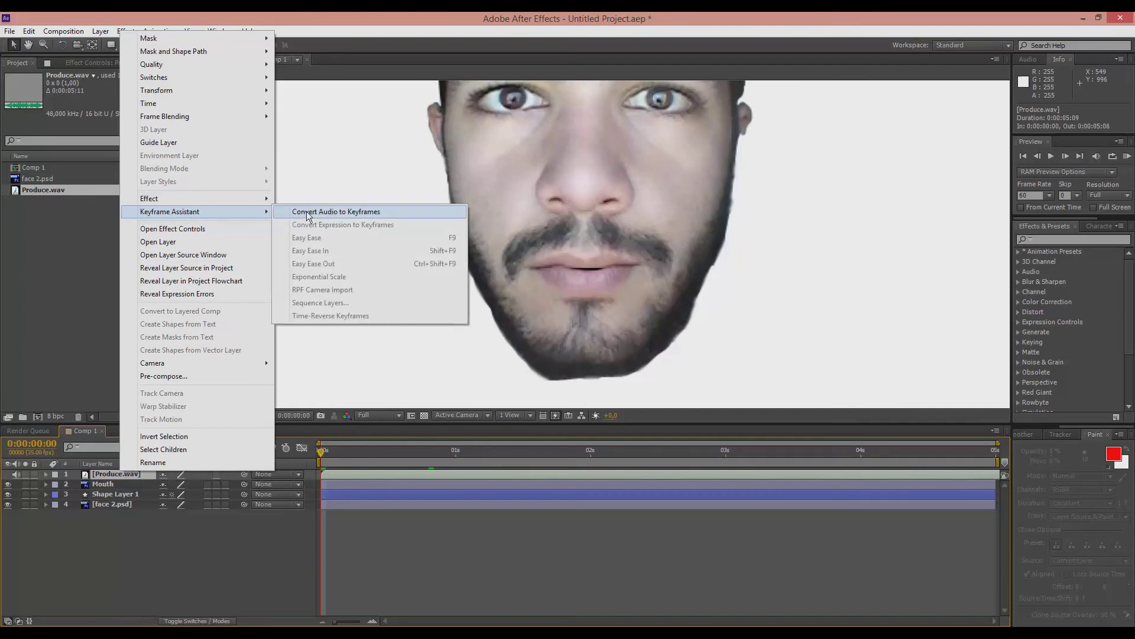
click(324, 211)
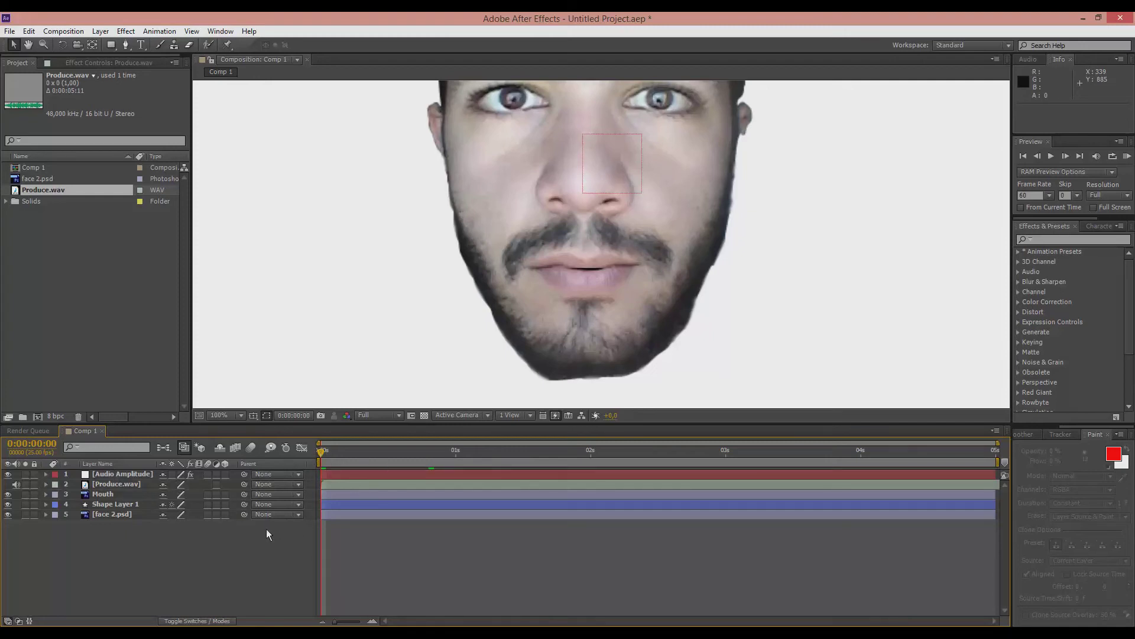
click(46, 474)
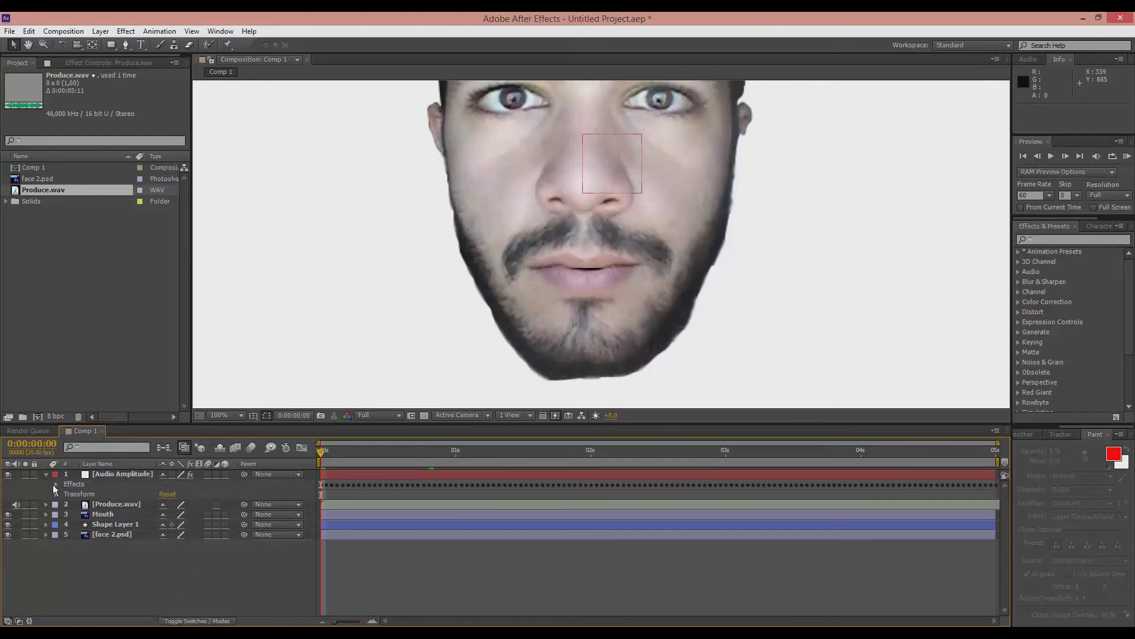
click(55, 484)
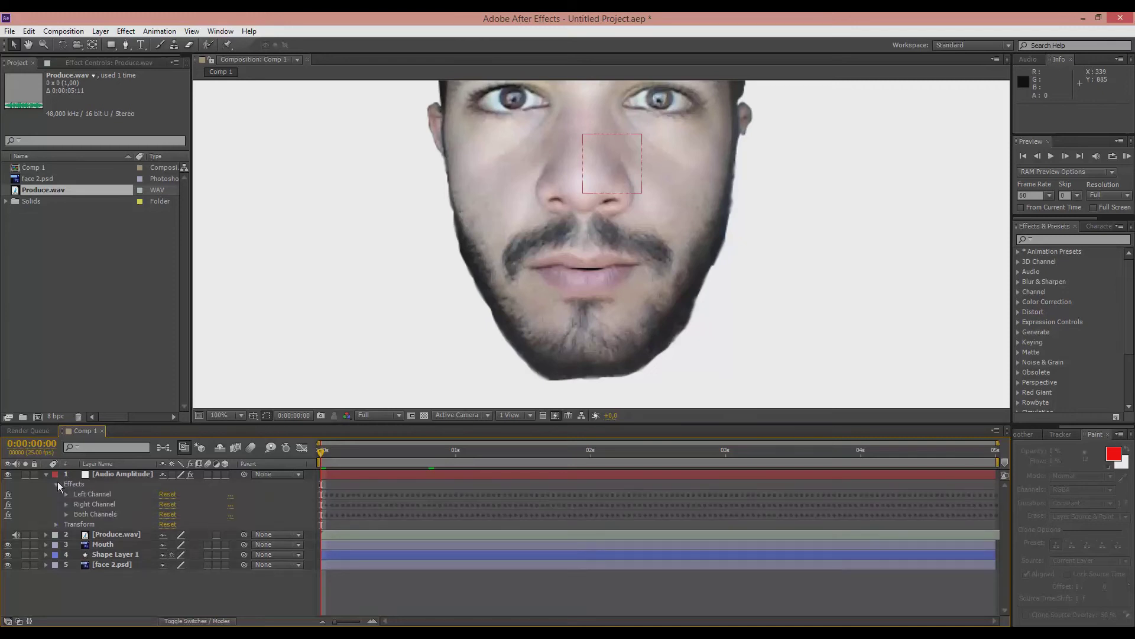
click(66, 515)
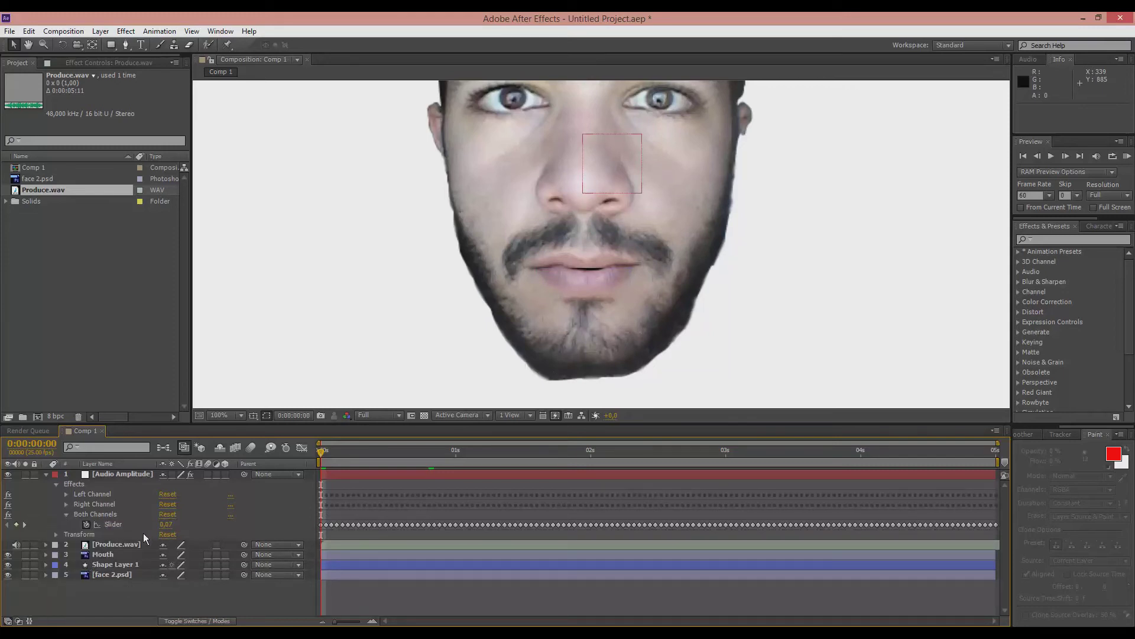
Step: Delete all of the Mouth layer's Position keyframes
click(118, 556)
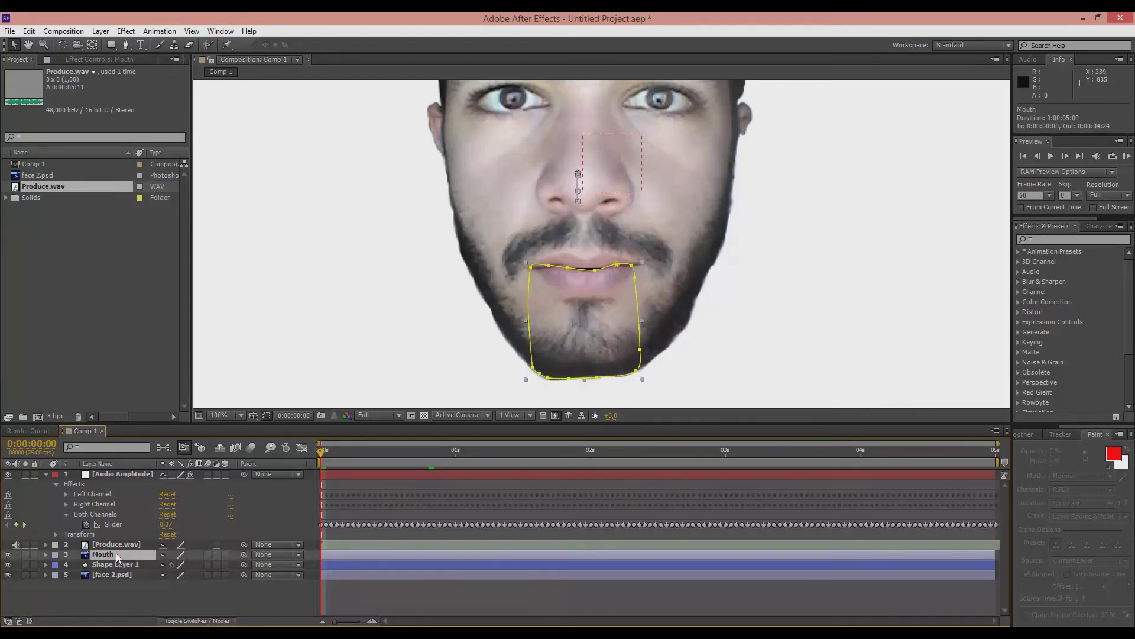
key(p)
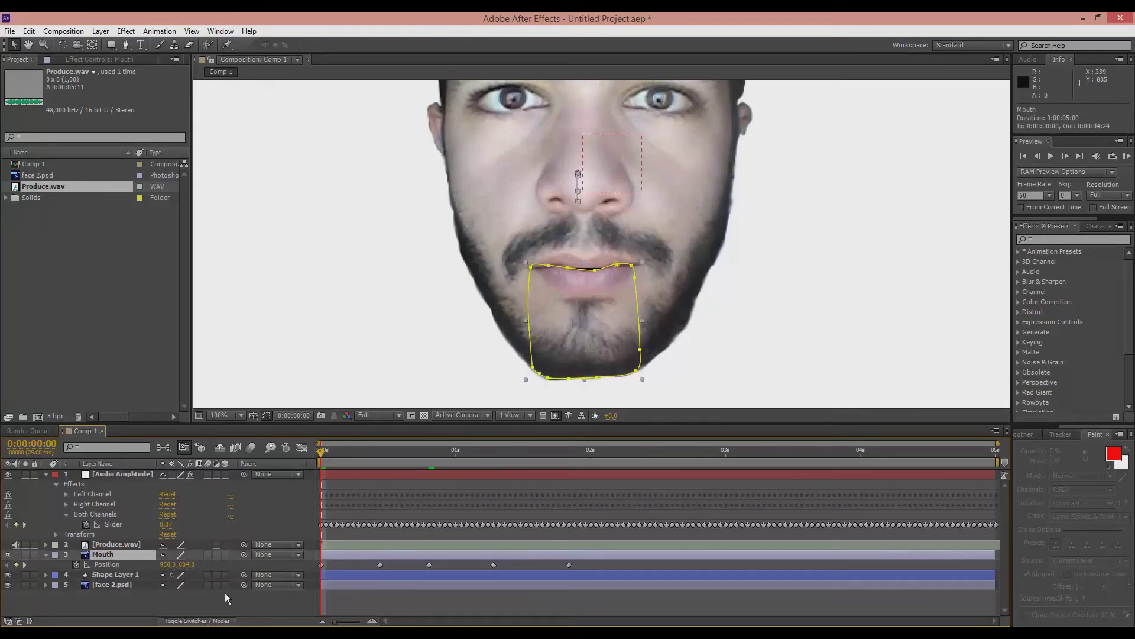
drag(580, 567, 302, 569)
key(Delete)
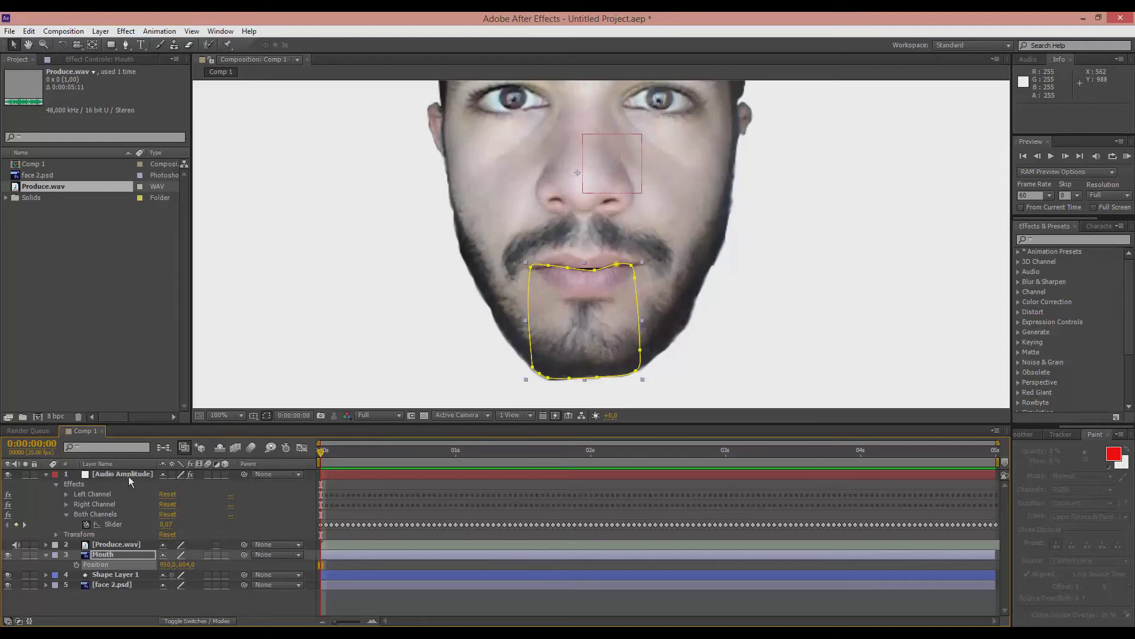
Step: Give Mouth's Position an expression linked to the Both Channels slider, ending in [temp, temp]
alt+click(77, 563)
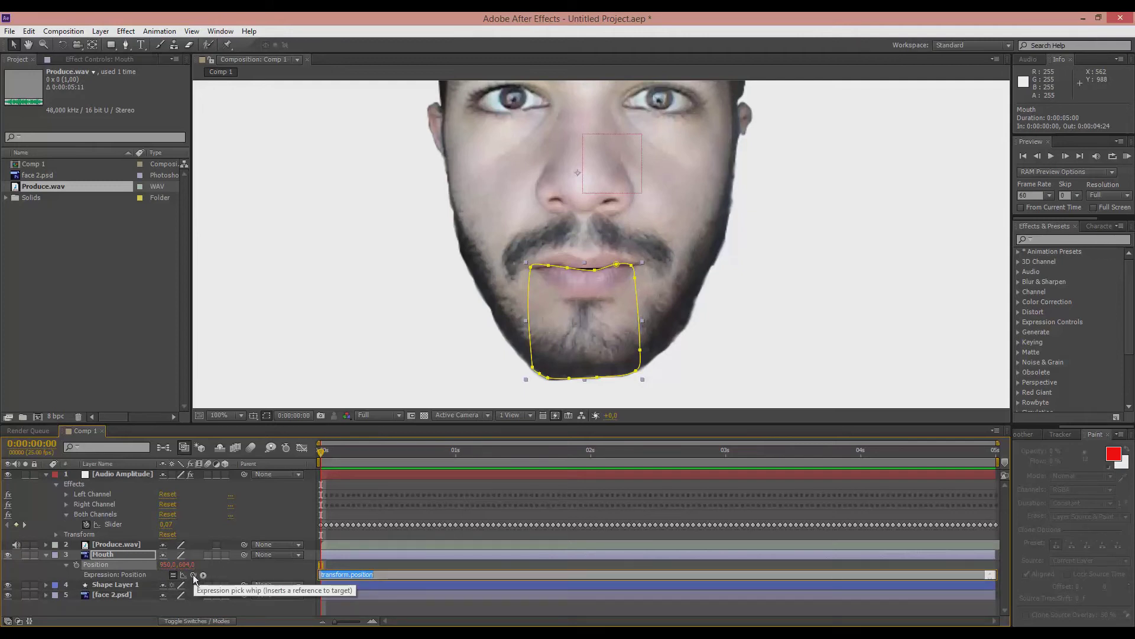
drag(193, 574, 148, 544)
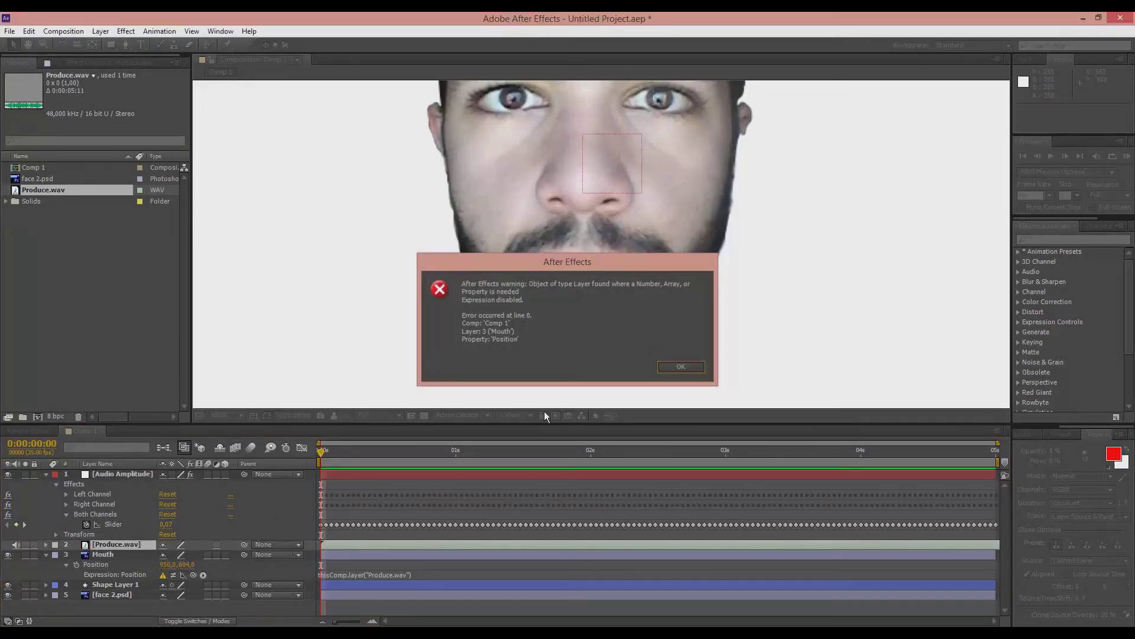
key(Return)
drag(190, 574, 112, 523)
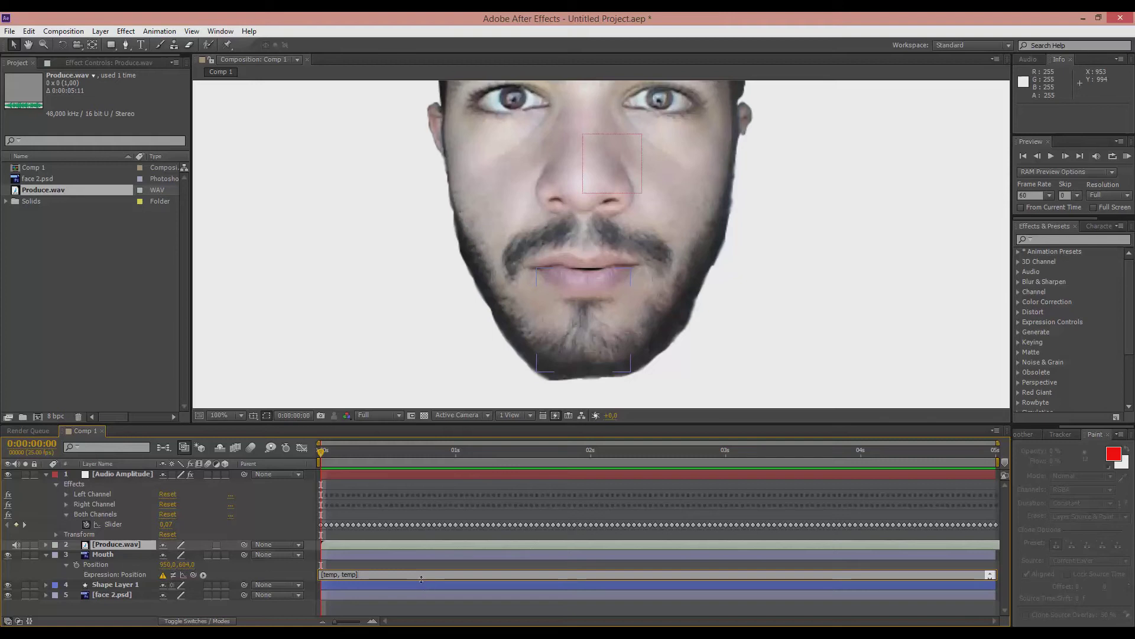
drag(421, 581, 421, 599)
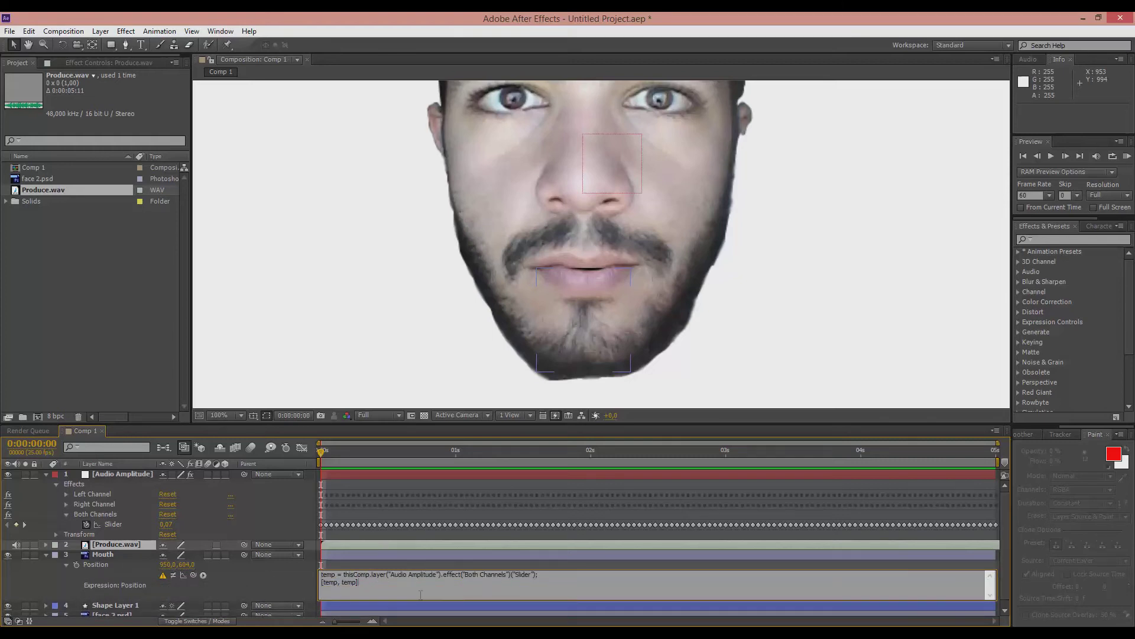
key(KP_Enter)
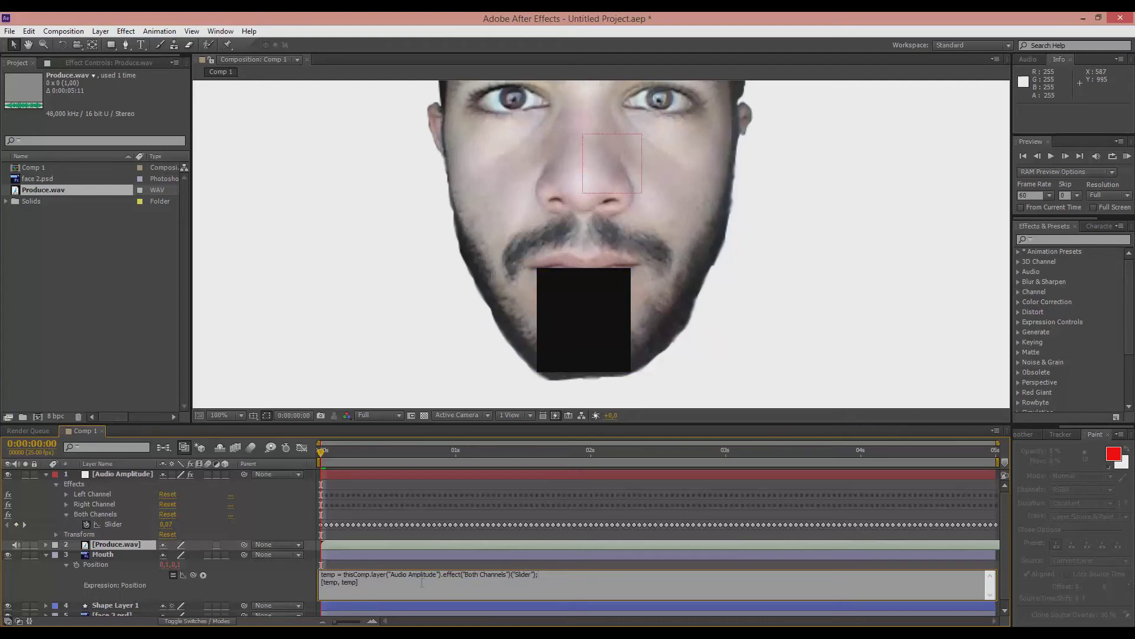
Step: Rewrite the expression's array line as [position[0], position[1] + temp] and apply it
click(449, 593)
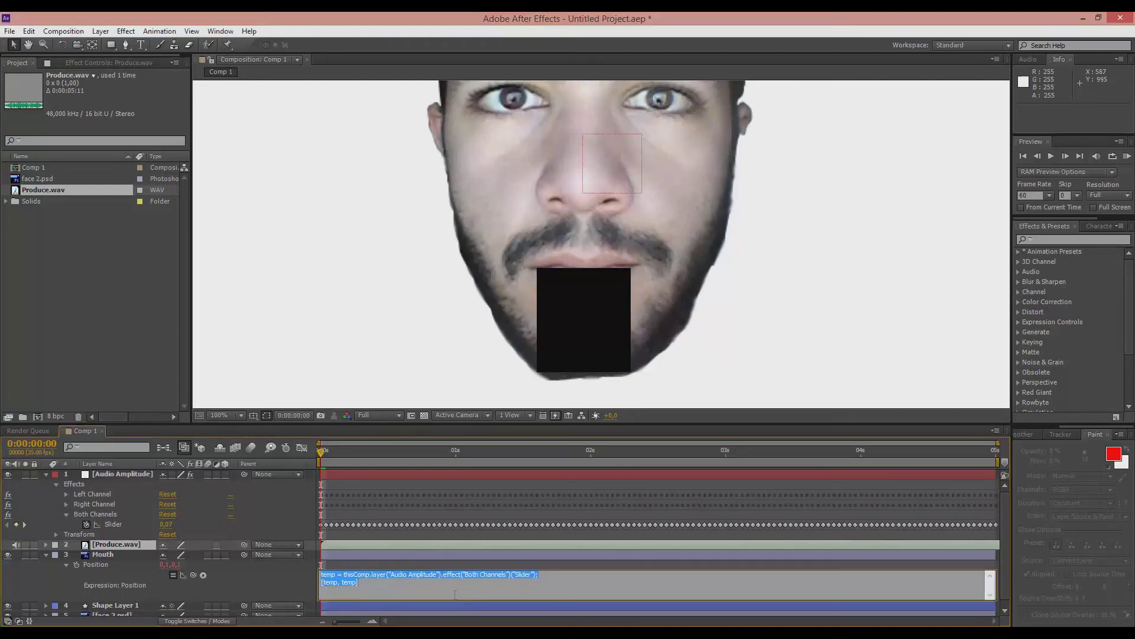
click(535, 572)
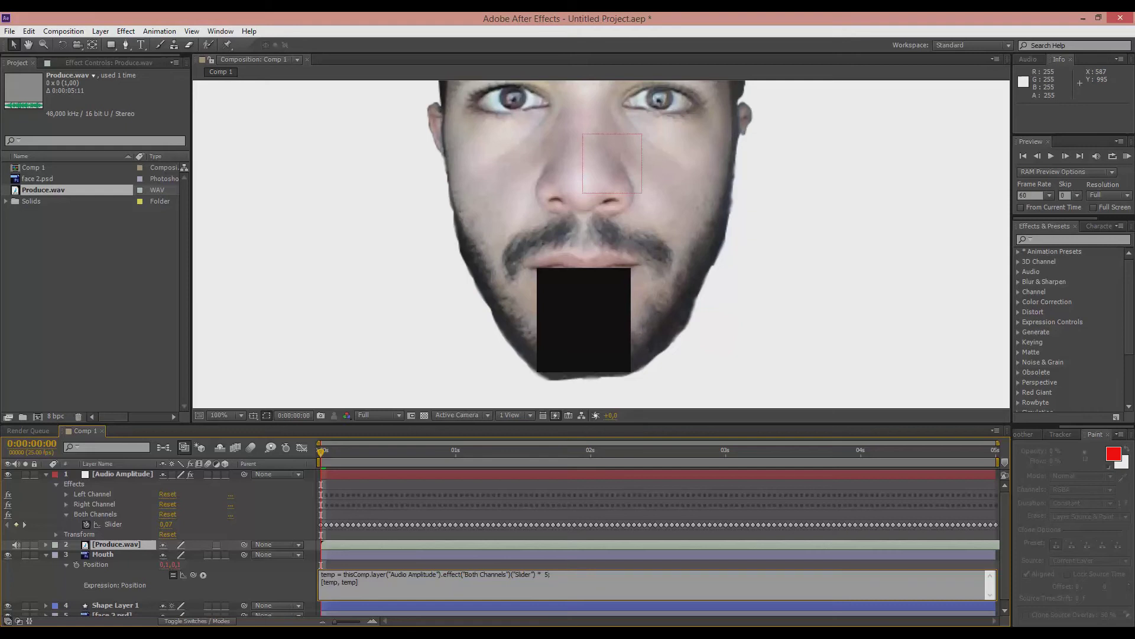
click(512, 548)
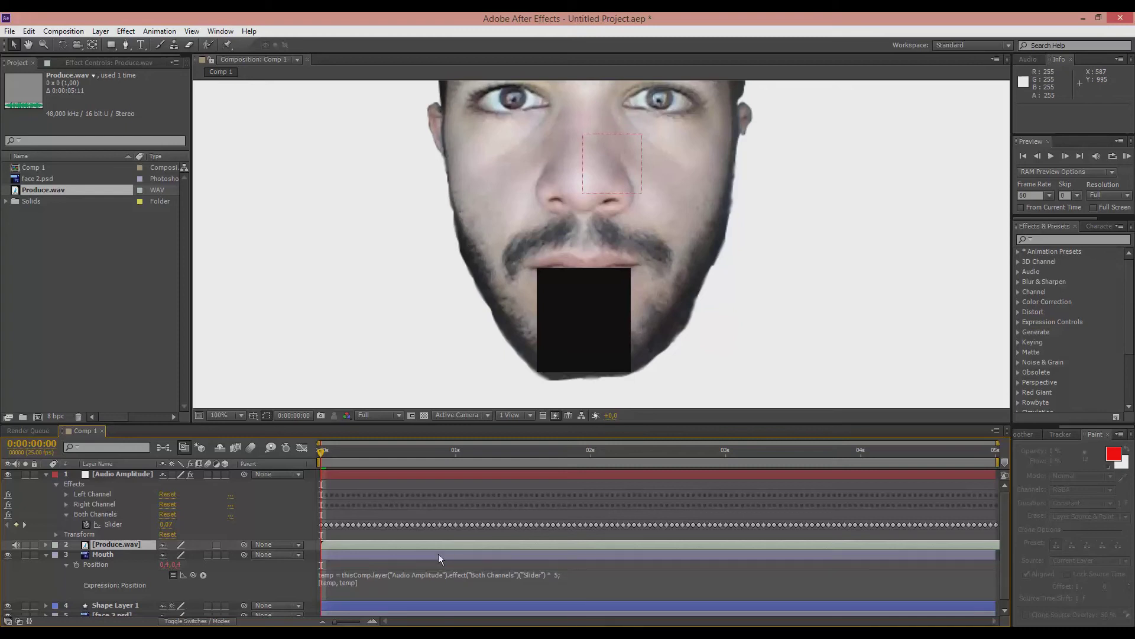
click(331, 589)
click(331, 588)
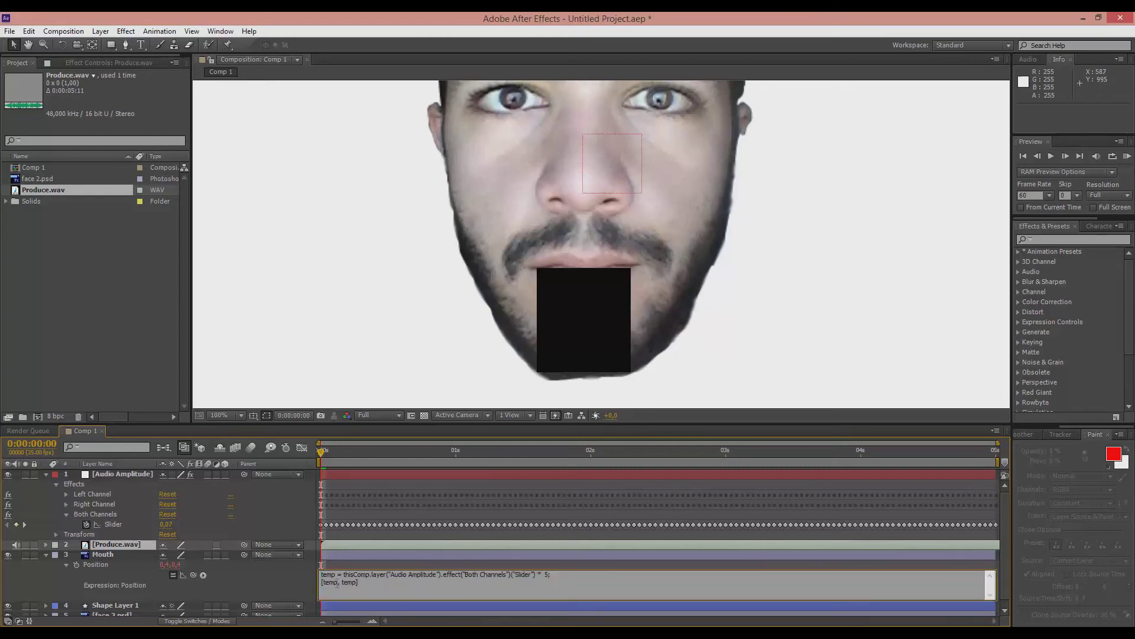
drag(338, 584, 323, 583)
text(Po)
text(sition)
text([0)
key(BackSpace)
text([0])
drag(357, 582, 370, 582)
text(por)
text(ition)
text([1])
text( +)
text( temp)
text(])
click(331, 530)
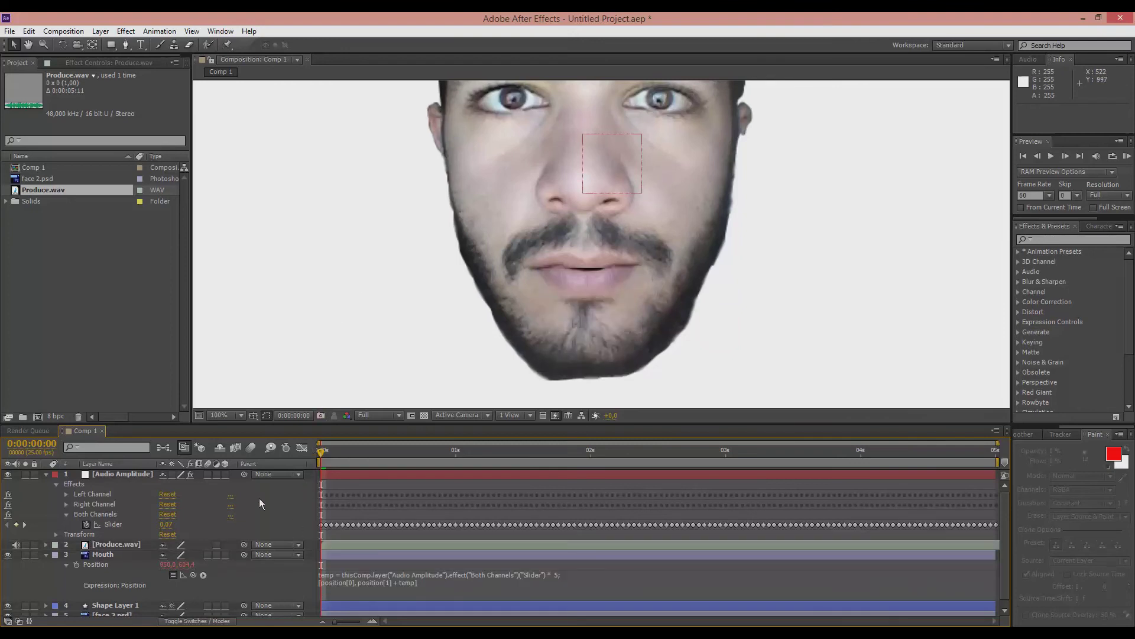
Step: Collapse the Audio Amplitude and Mouth layers, fit the viewer, and RAM preview the mouth animation
click(45, 473)
click(46, 495)
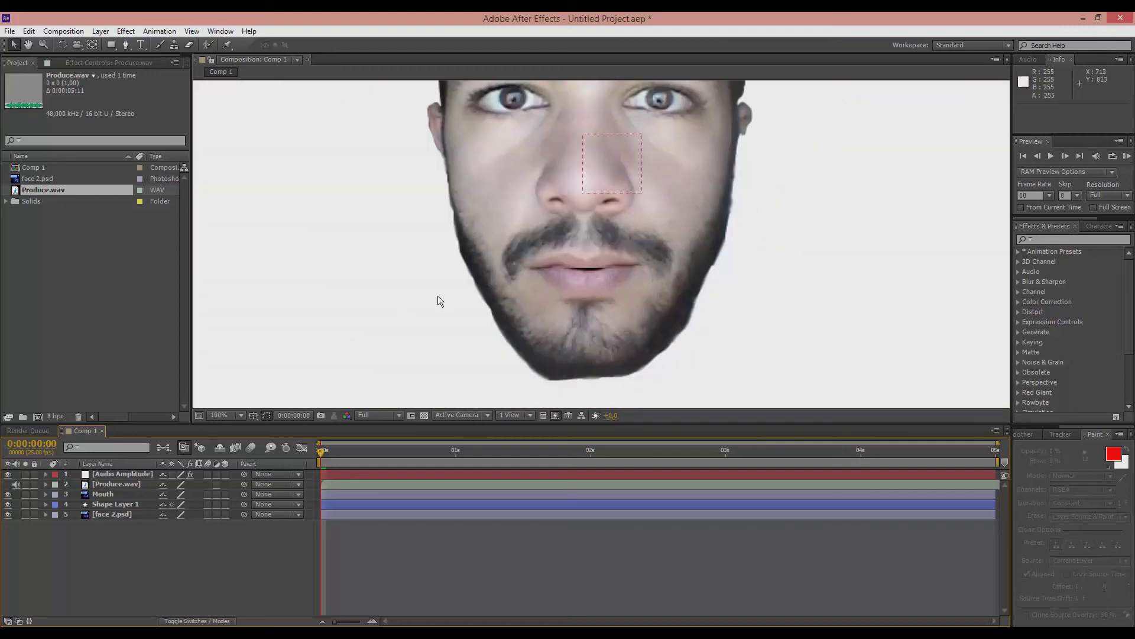
key(h)
key(comma)
key(comma)
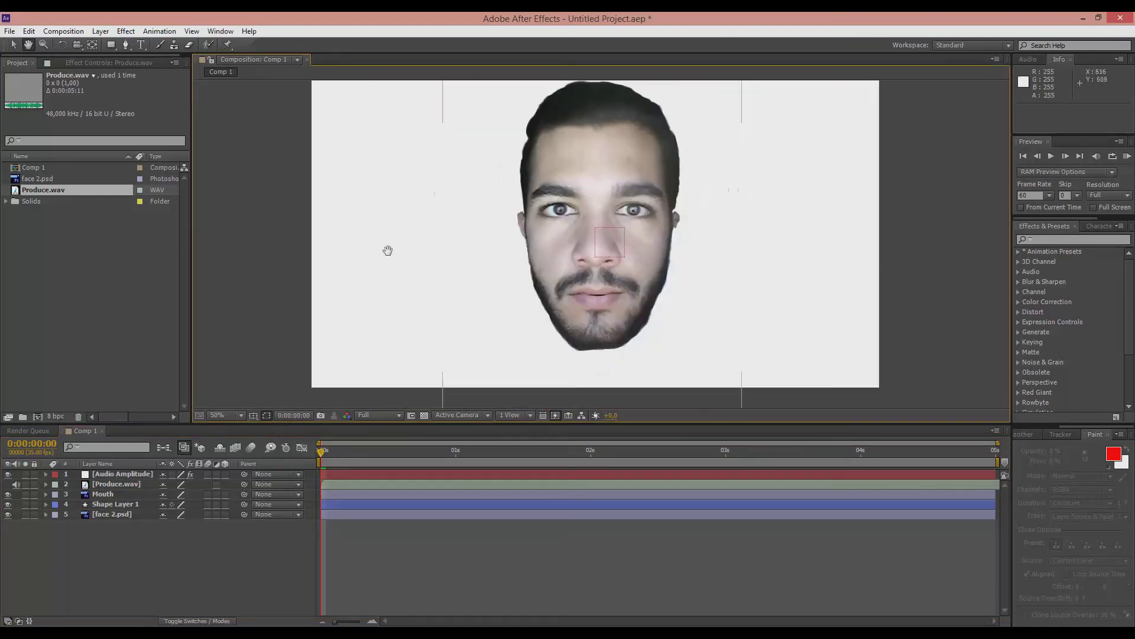
key(comma)
key(period)
key(KP_0)
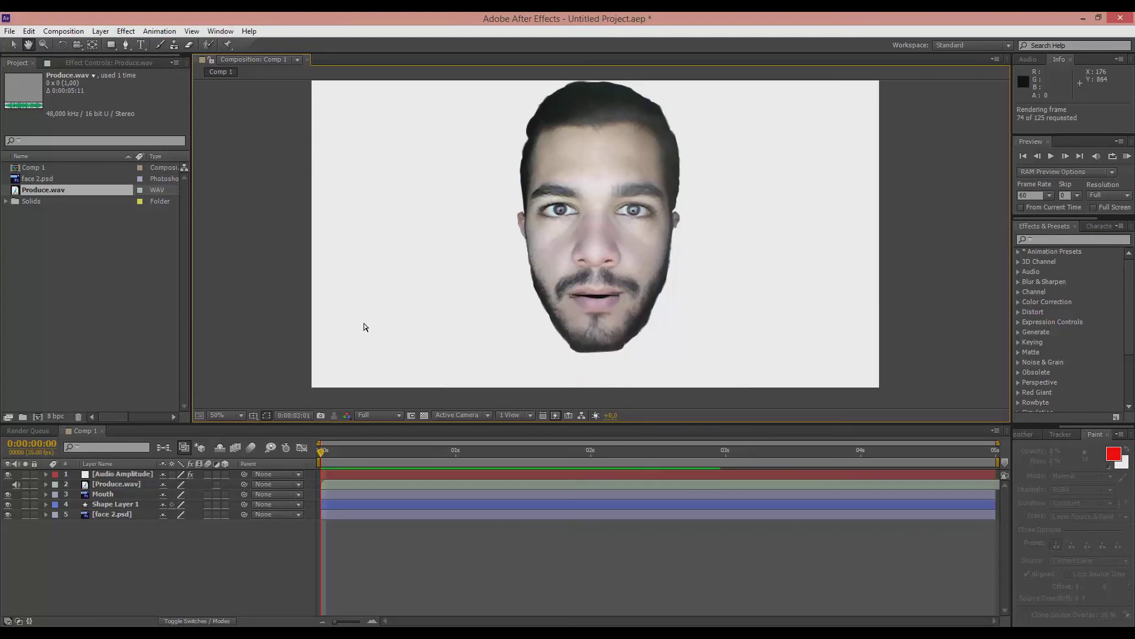
key(space)
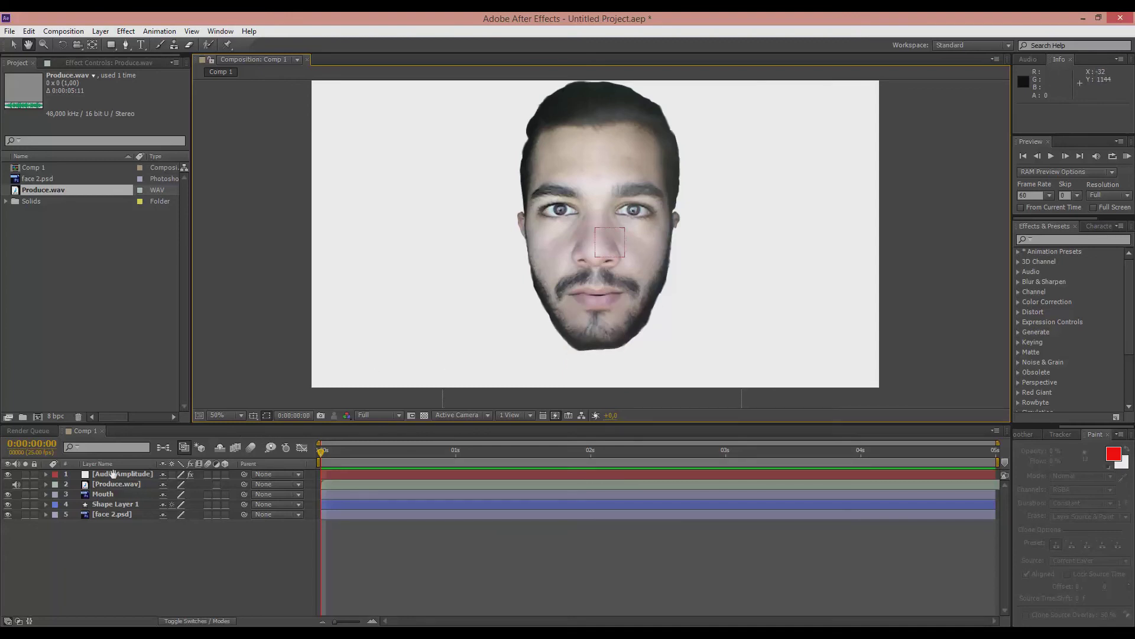
click(101, 497)
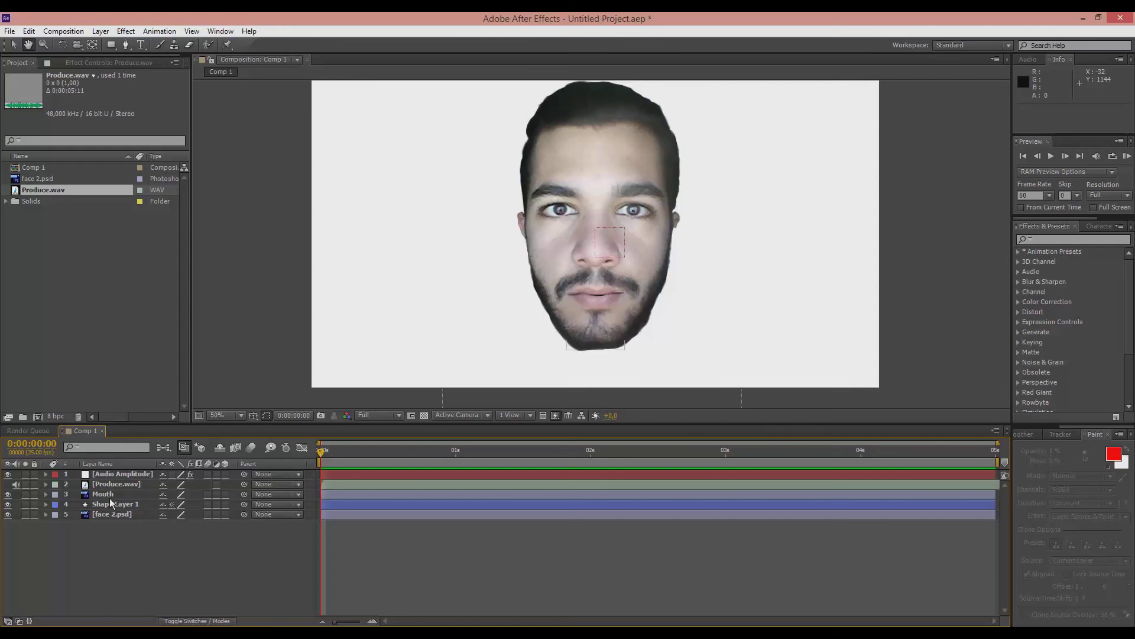
Step: Reveal the Mouth layer's Position expression and preview the current mouth motion
key(g)
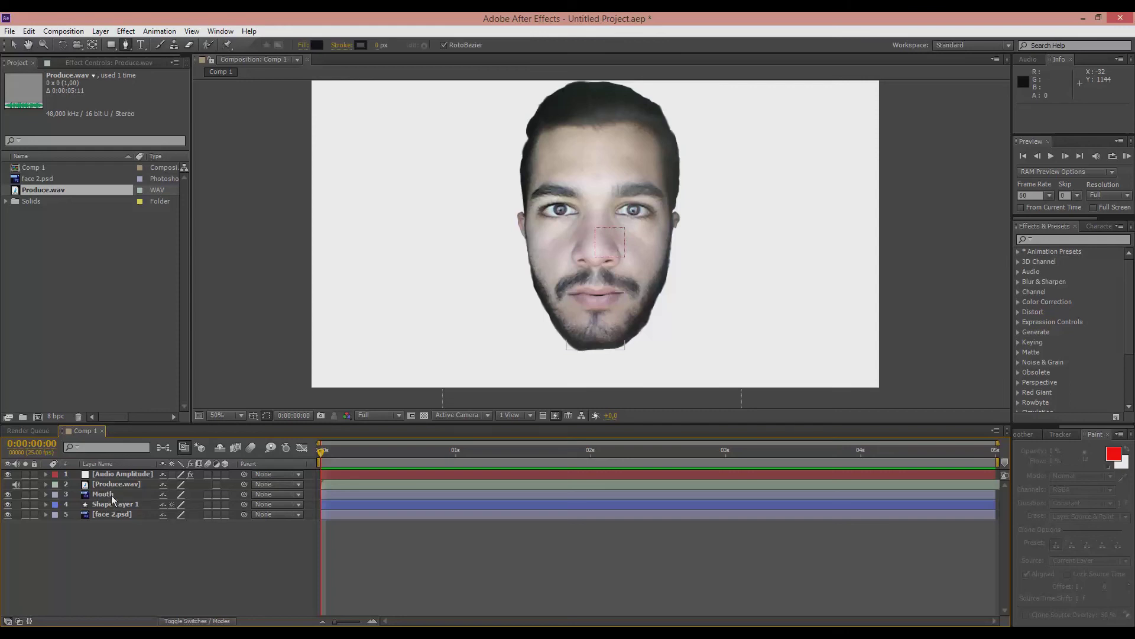
click(118, 487)
click(103, 493)
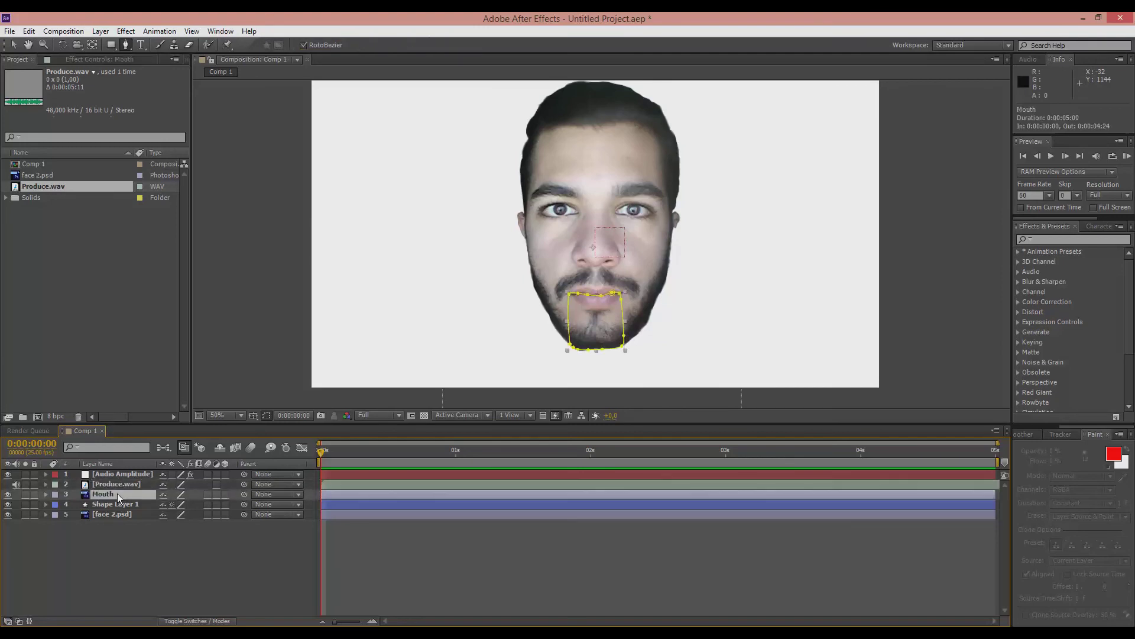
key(p)
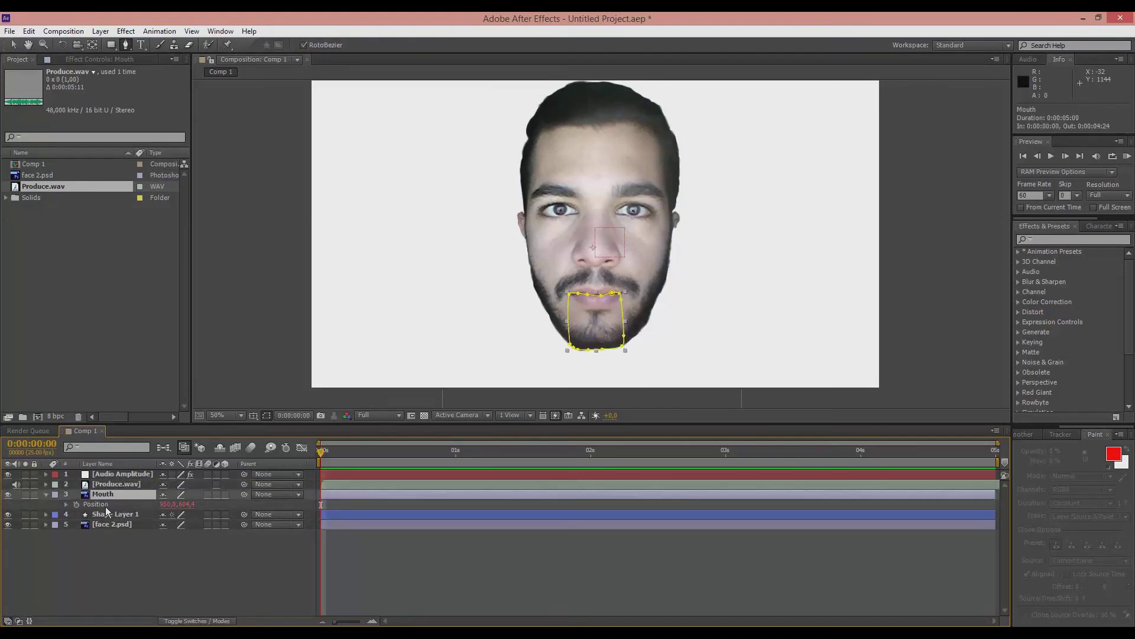
click(126, 507)
key(alt+shift+equal)
text(temp = thisComp.layer("Audio Amplitude").effect("Both Channels")("Slider") * 5; [position[0], position[1] + temp])
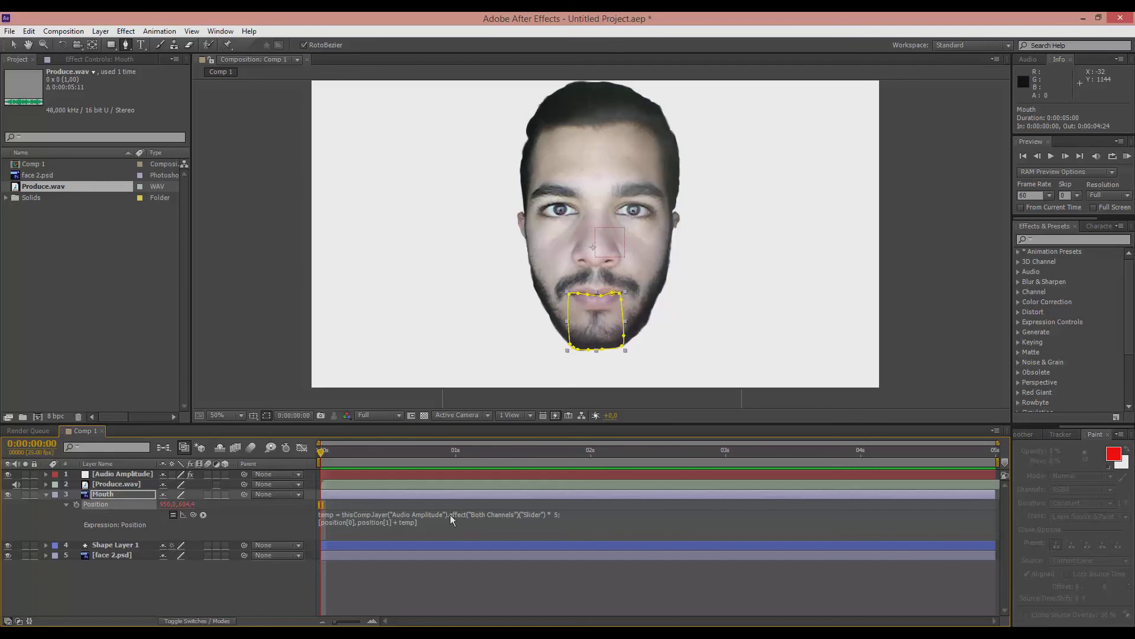
click(510, 520)
click(528, 531)
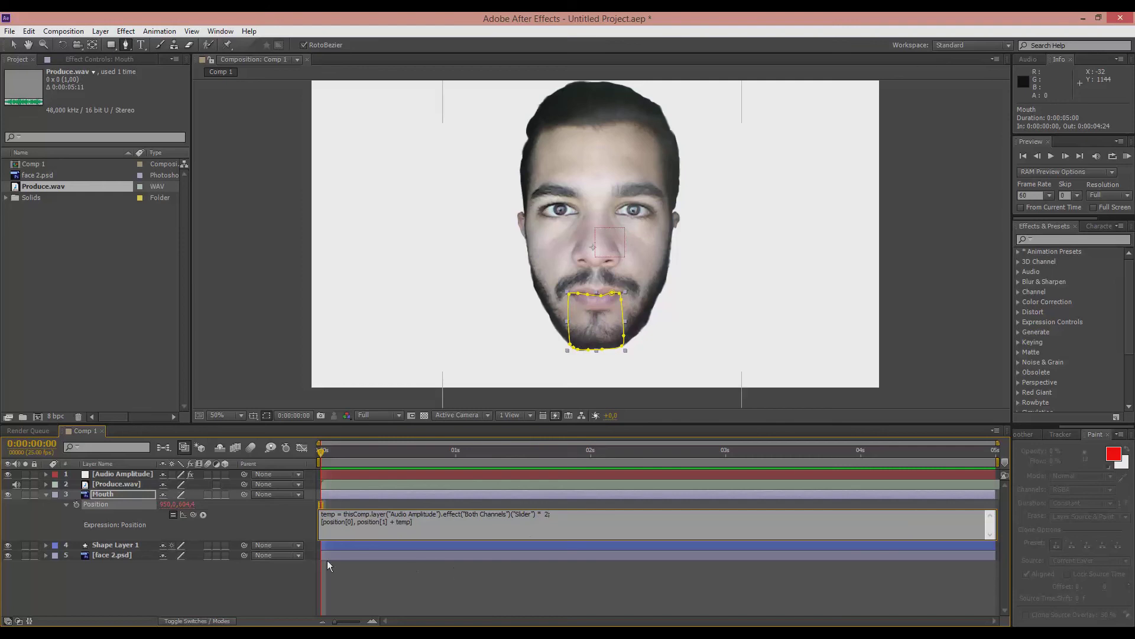
click(454, 572)
drag(322, 456, 548, 452)
key(KP_0)
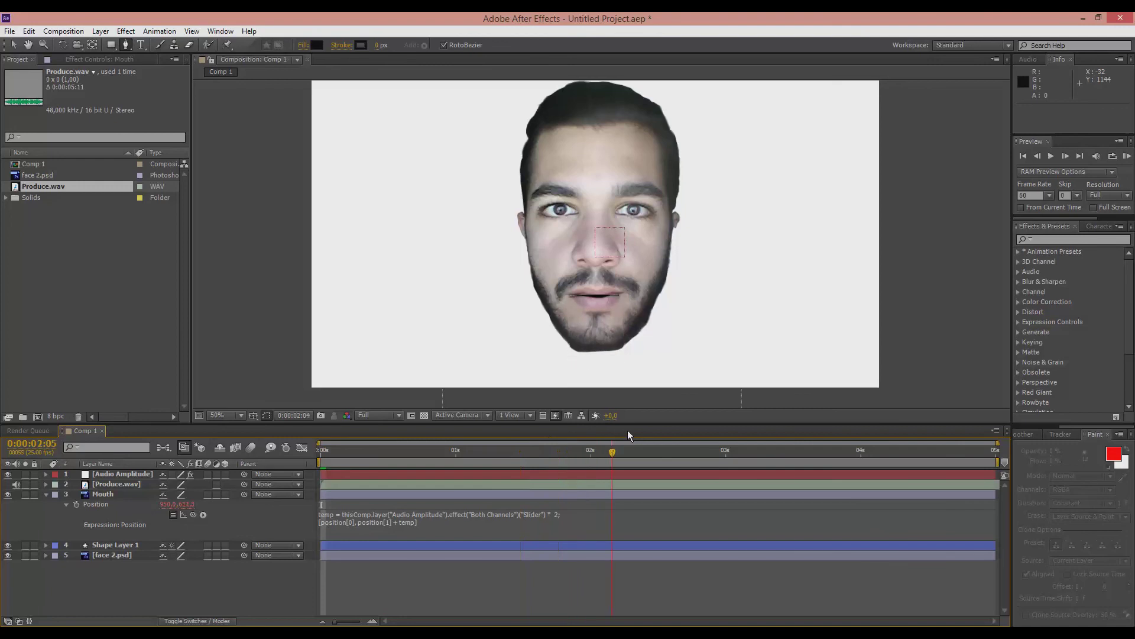
Step: Change the Slider multiplier in the expression from 5 to 1 and preview the subtler motion
click(557, 515)
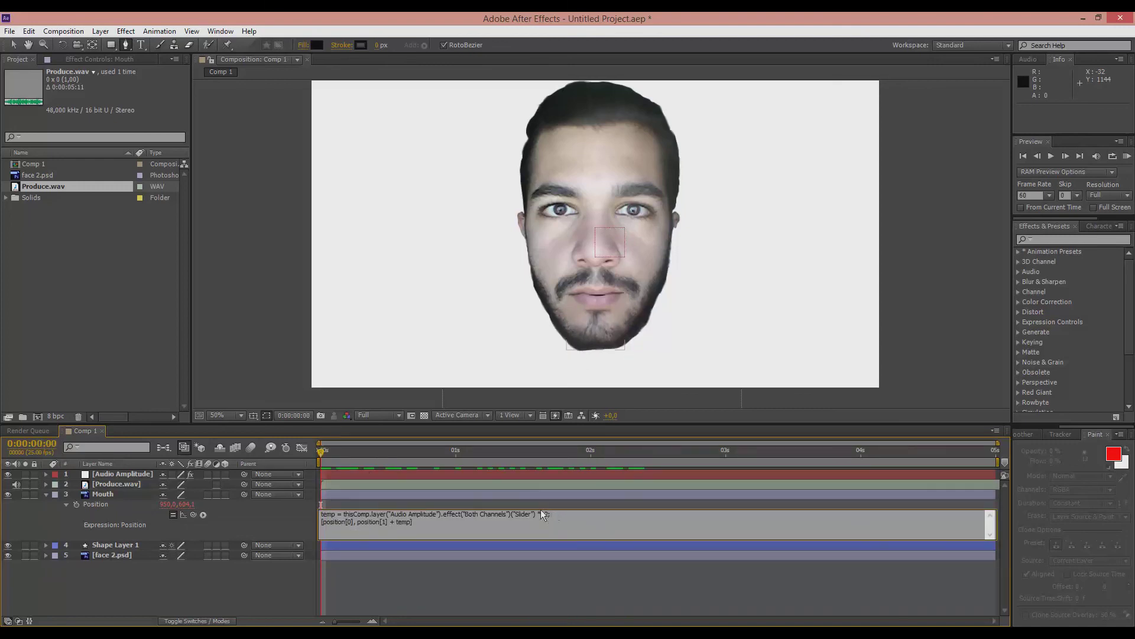
text(2)
click(261, 598)
mouse_move(324, 456)
mouse_down()
mouse_move(653, 454)
mouse_move(313, 448)
mouse_up()
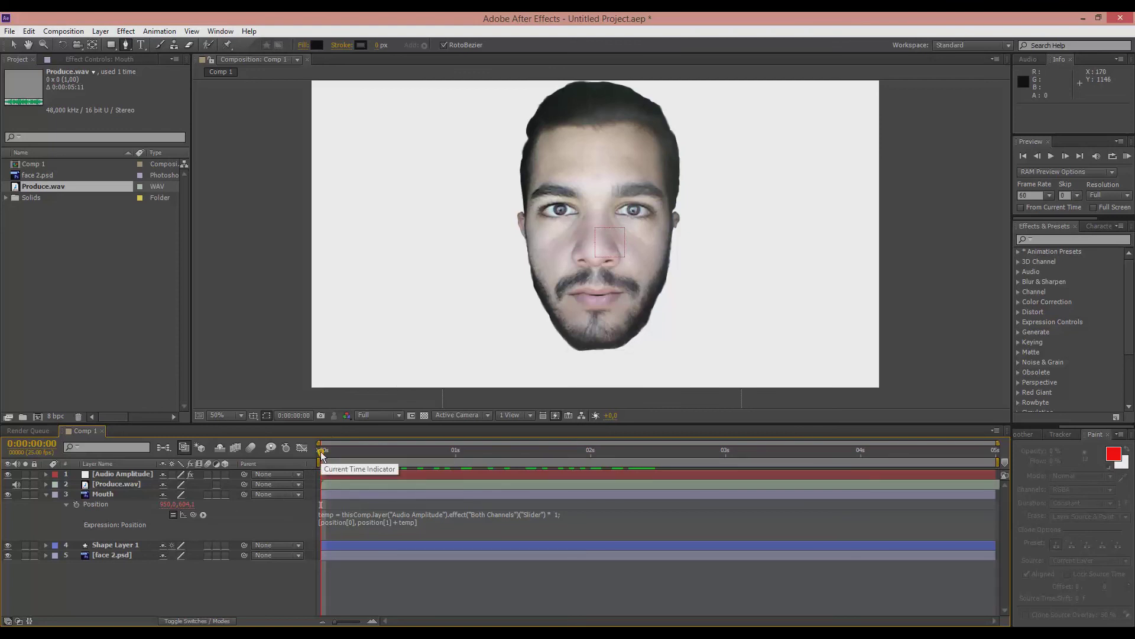
mouse_move(321, 453)
mouse_down()
mouse_move(395, 451)
mouse_move(321, 453)
mouse_up()
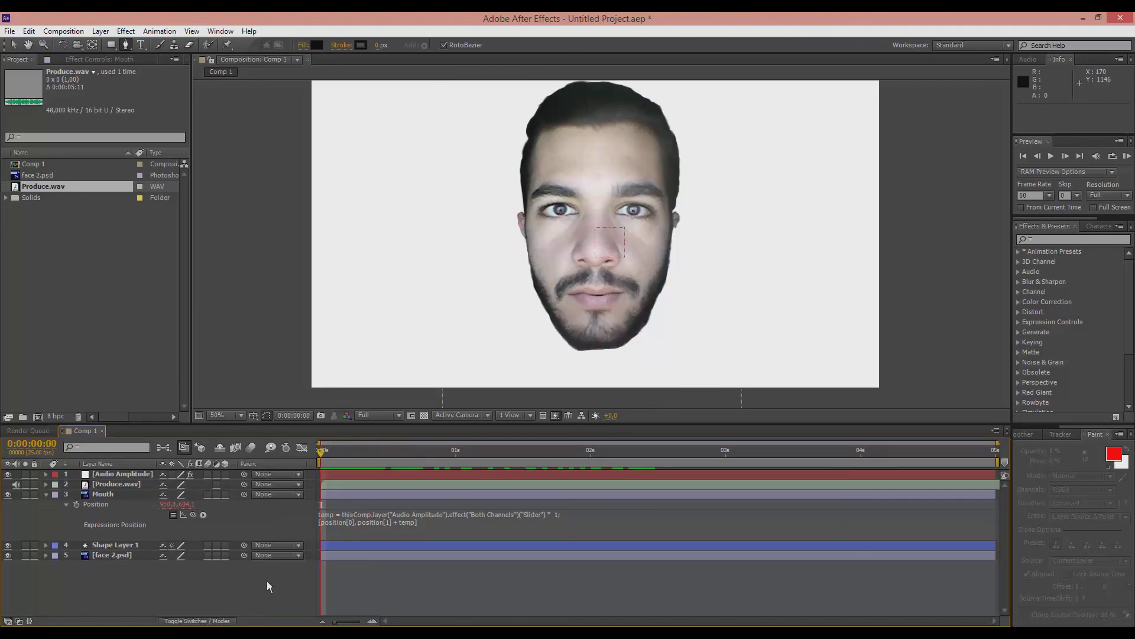
key(KP_0)
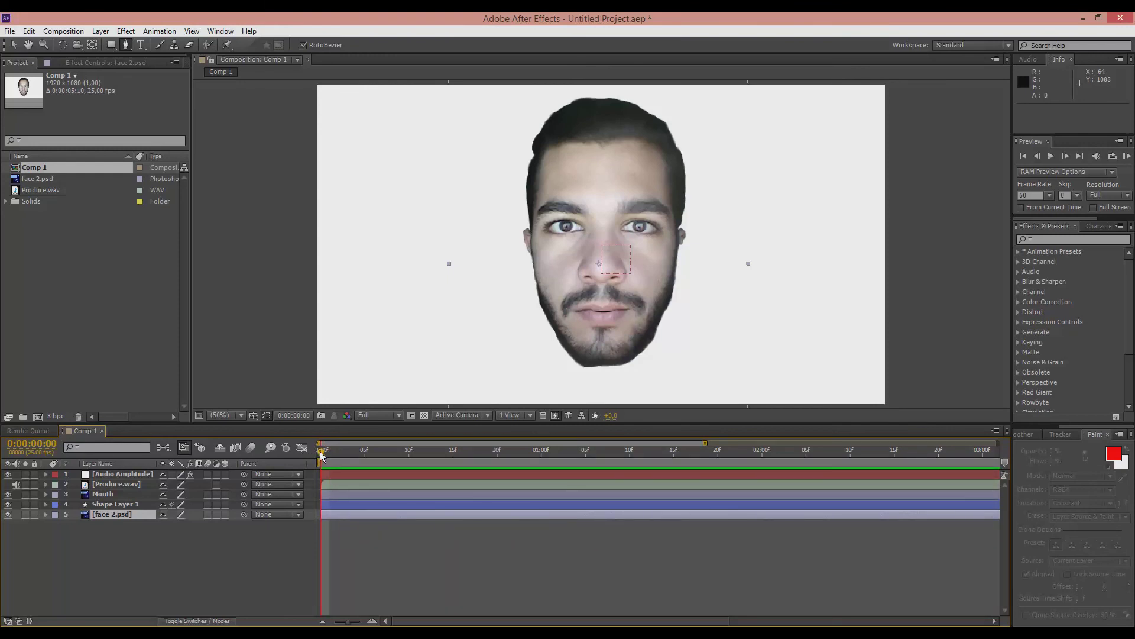
Step: At frame 9, enlarge Shape Layer 1's black rectangle to 95% behind the open mouth
drag(321, 454, 401, 460)
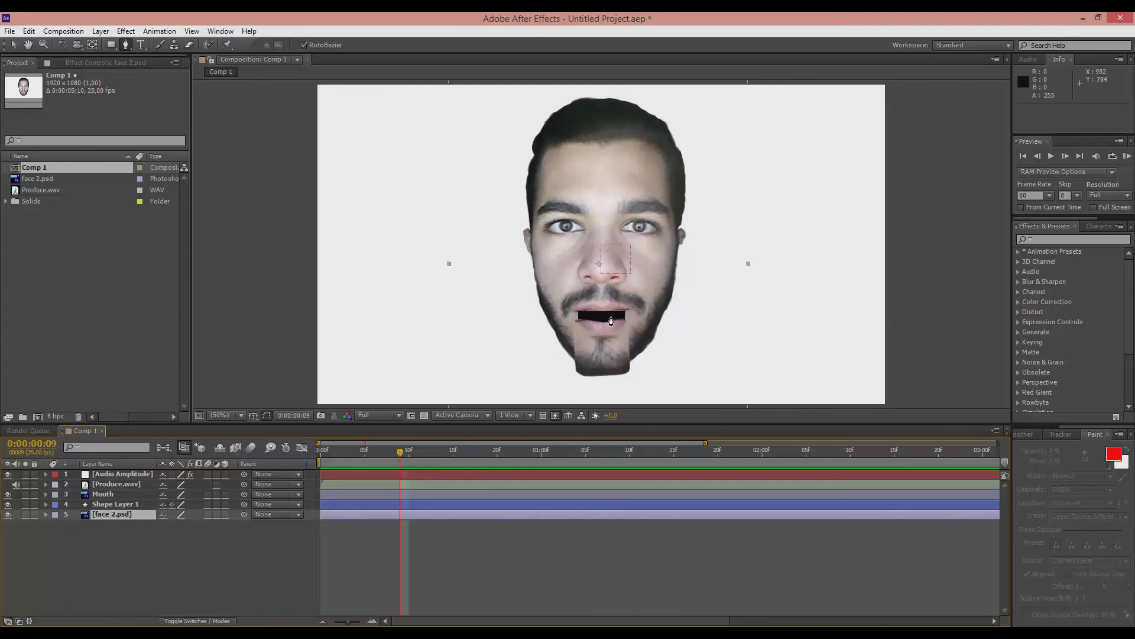
key(h)
drag(612, 299, 593, 260)
key(/)
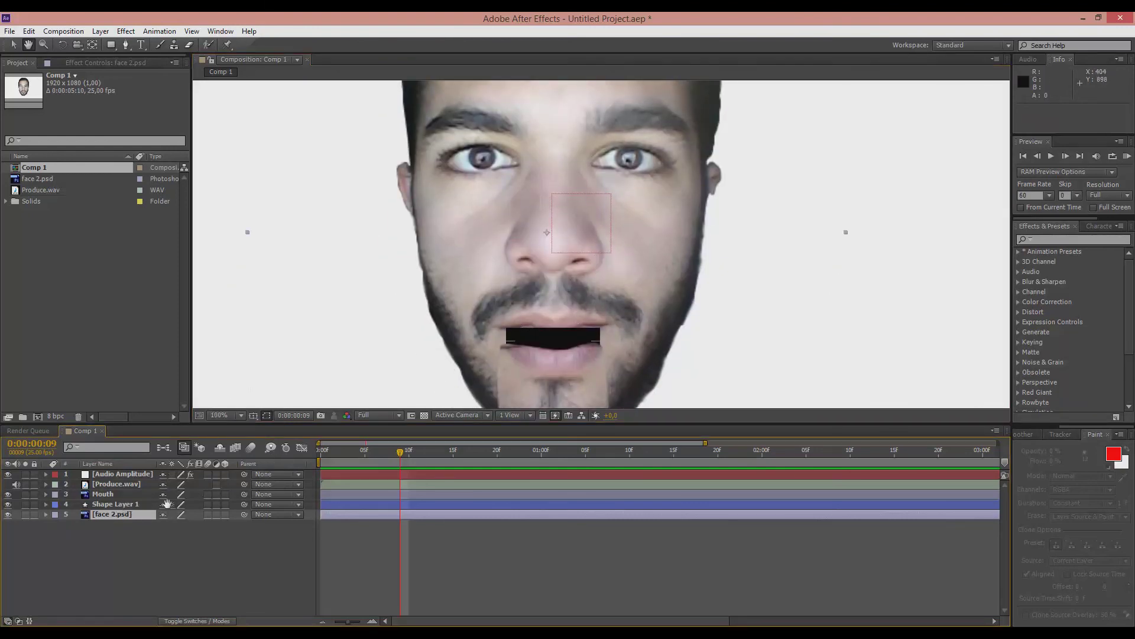
key(v)
click(125, 507)
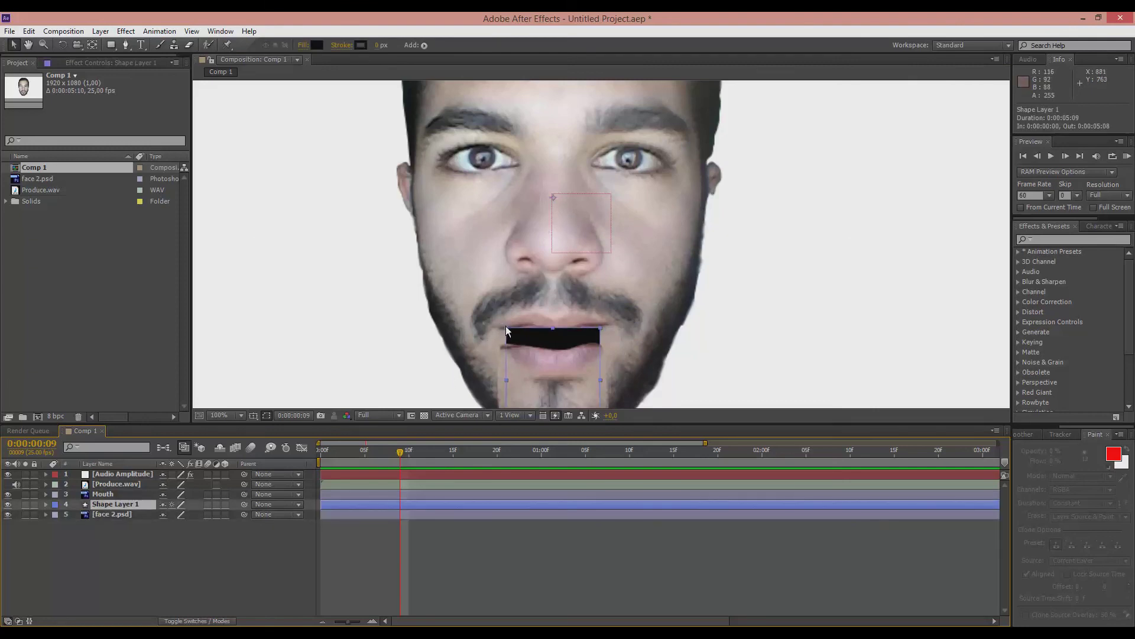
drag(505, 327, 504, 324)
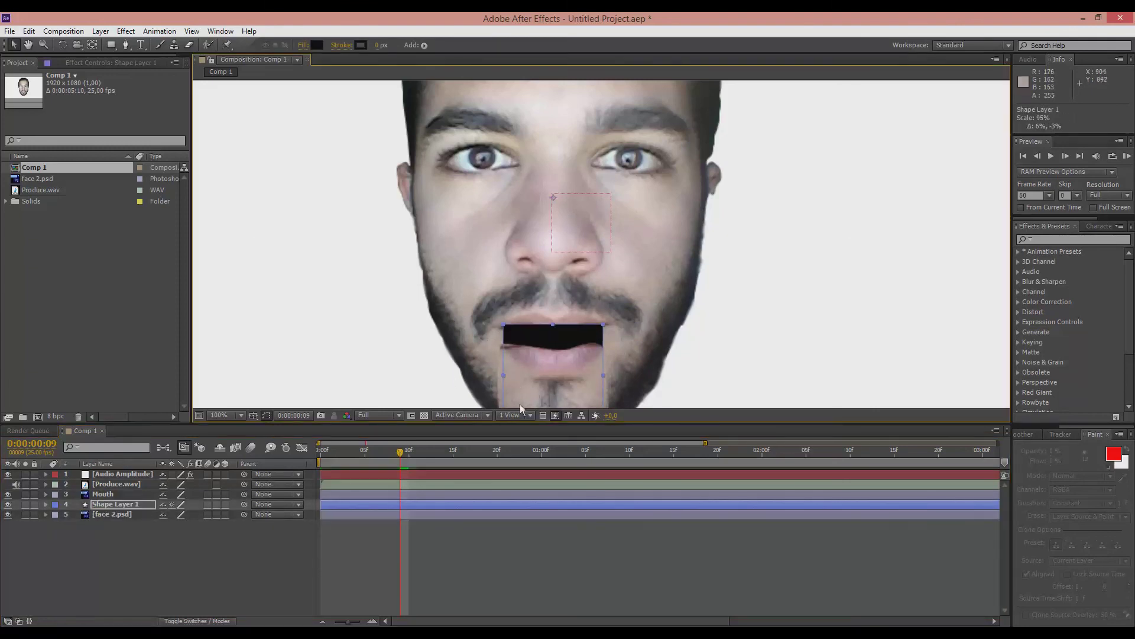
key(comma)
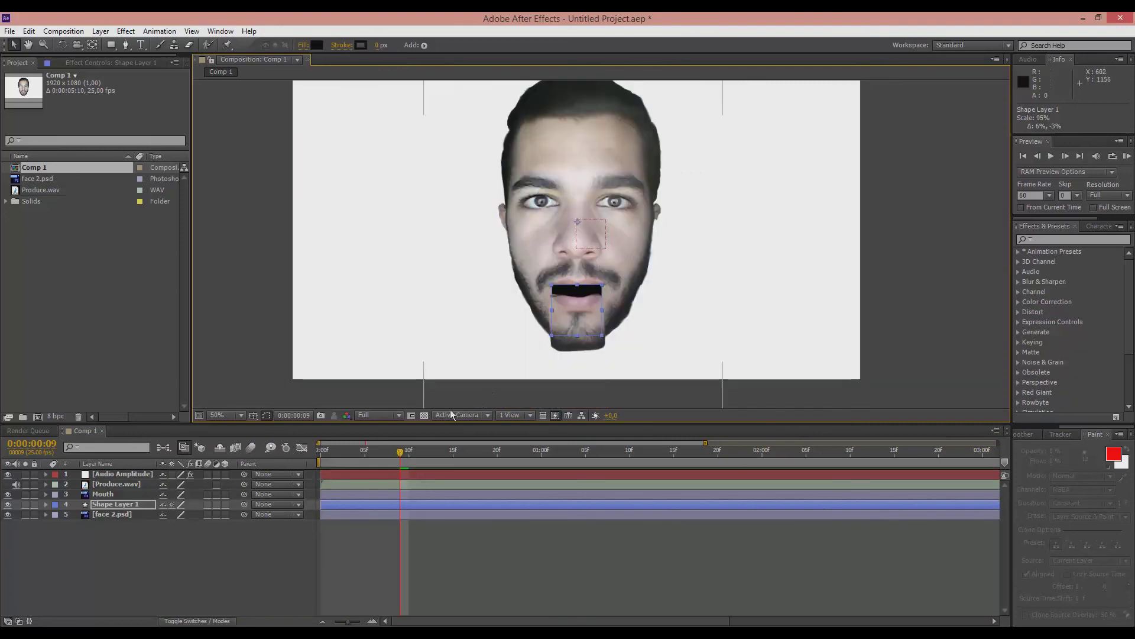
drag(403, 449, 489, 448)
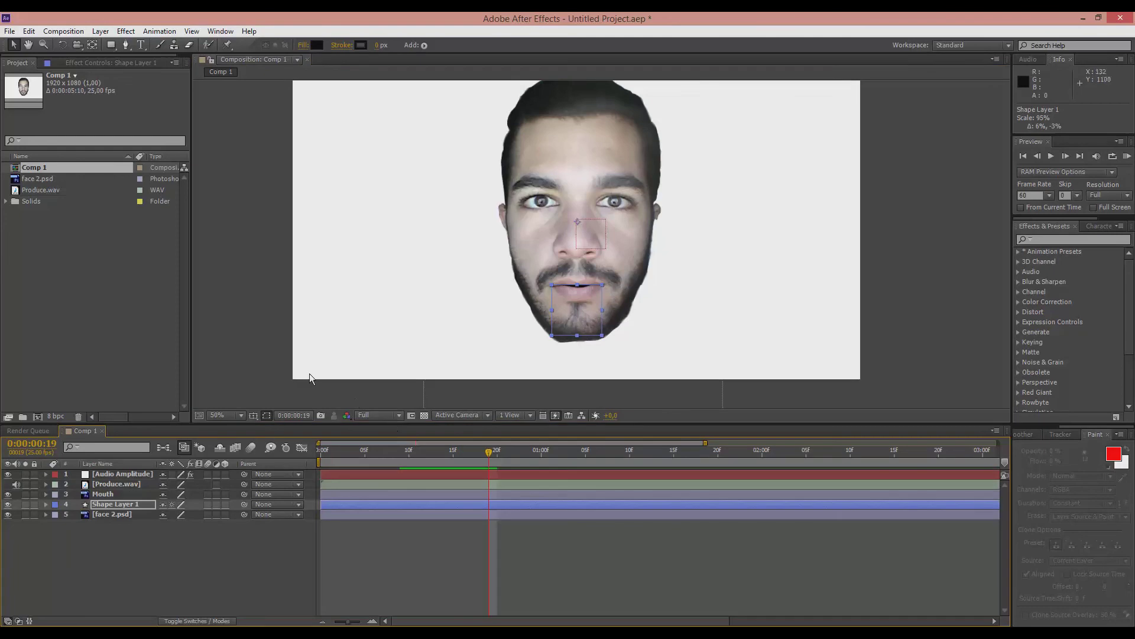
click(253, 351)
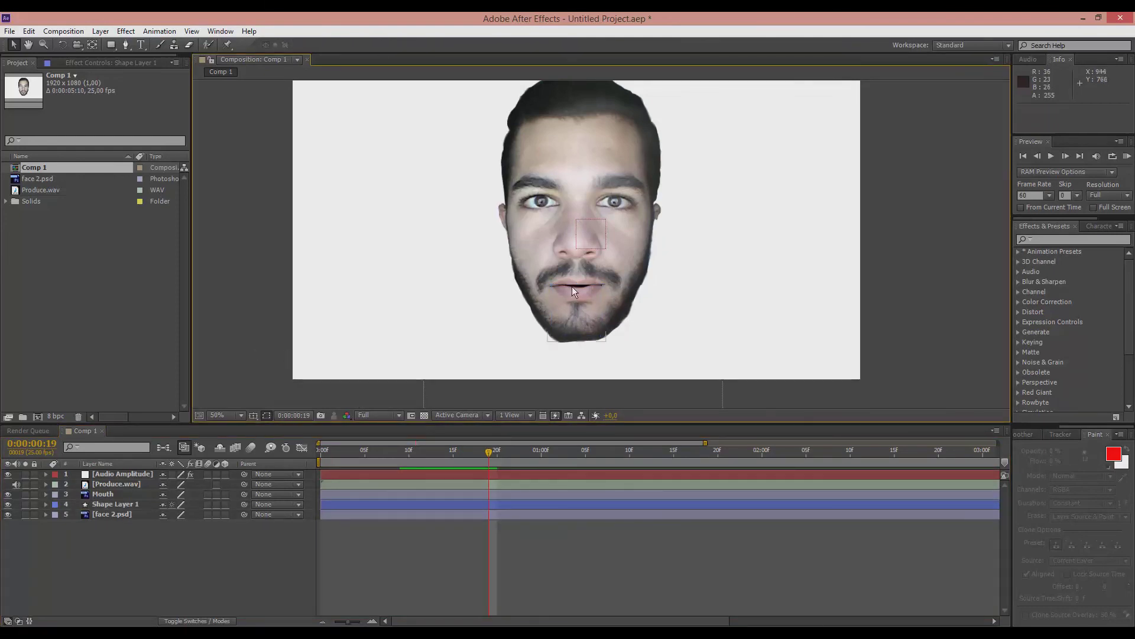
scroll(573, 290, up, 1)
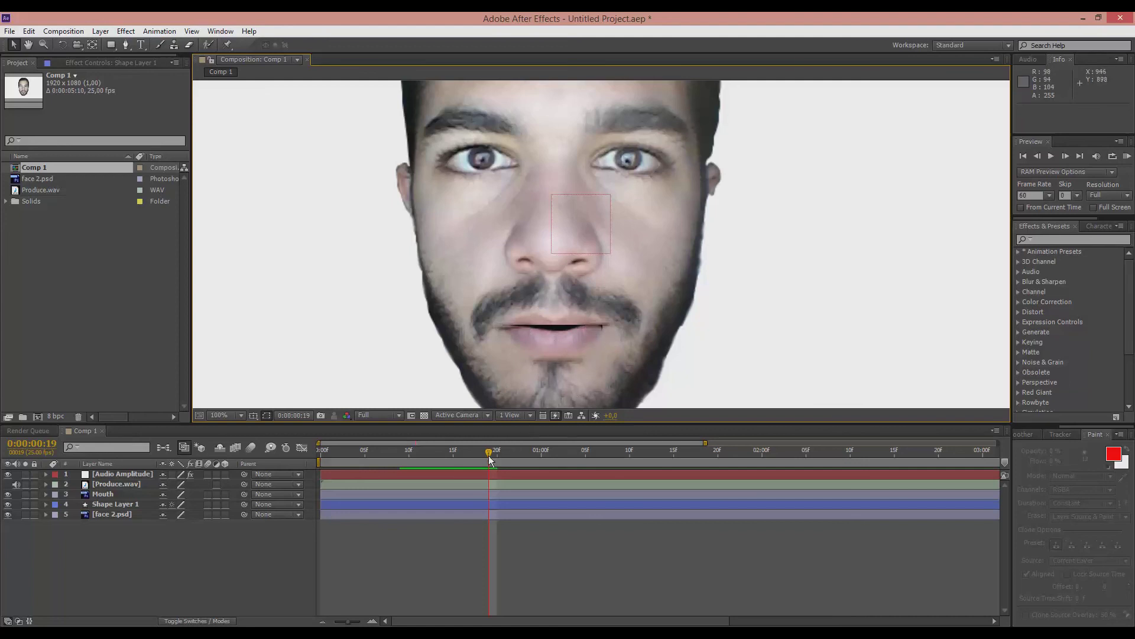
drag(489, 452, 313, 451)
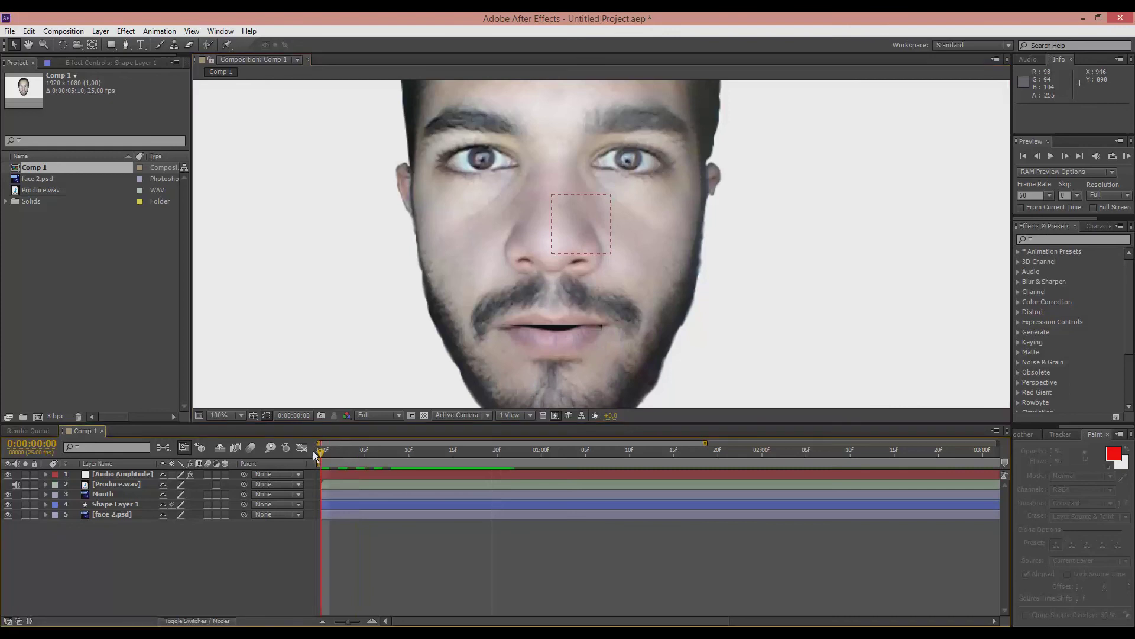